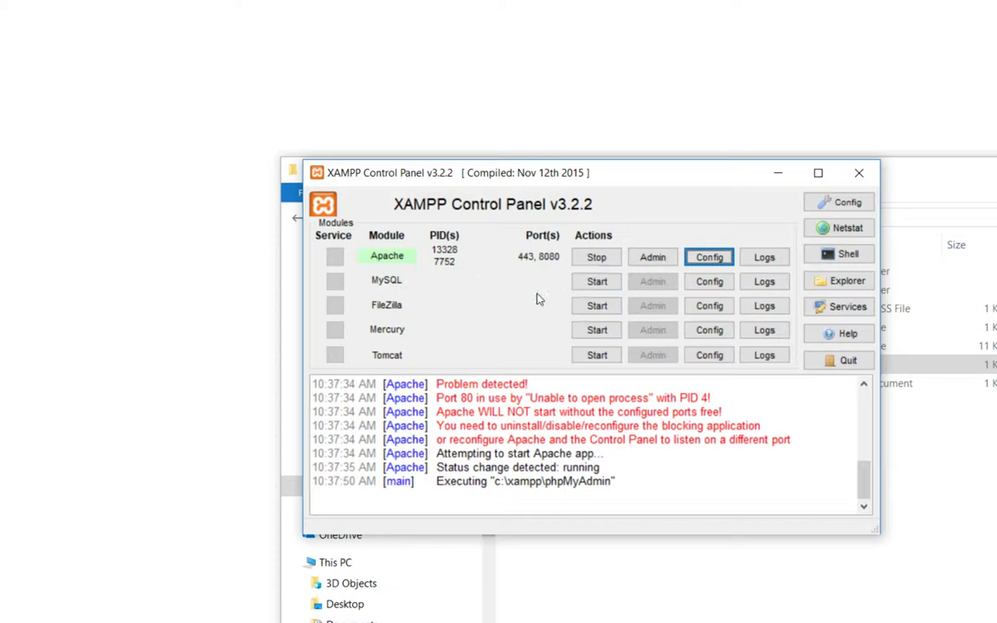
# Step: Start MySQL in the XAMPP Control Panel and launch its Admin page in the browser
pyautogui.click(606, 283)
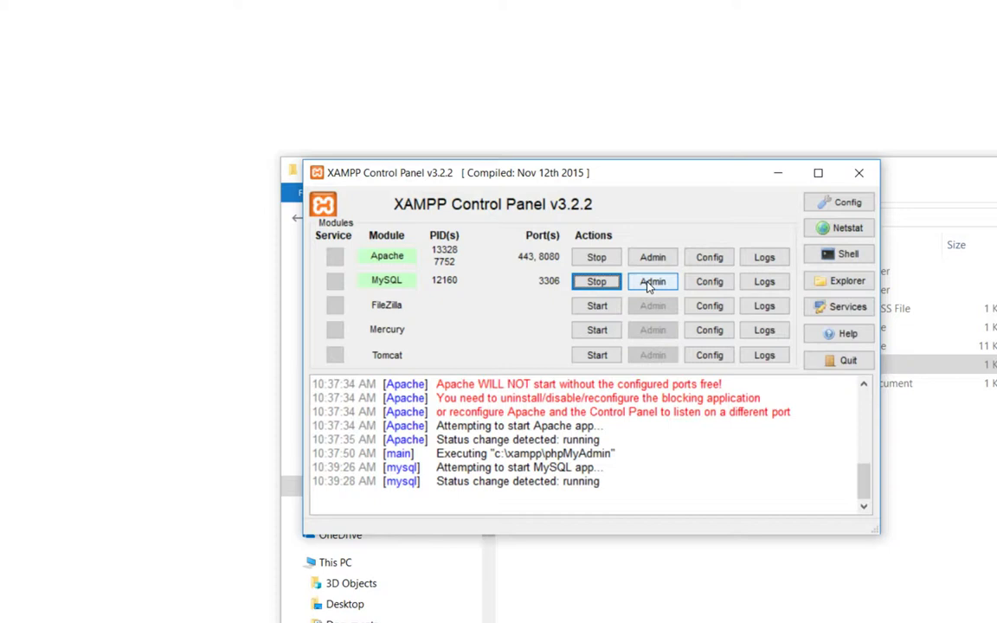
pyautogui.click(652, 284)
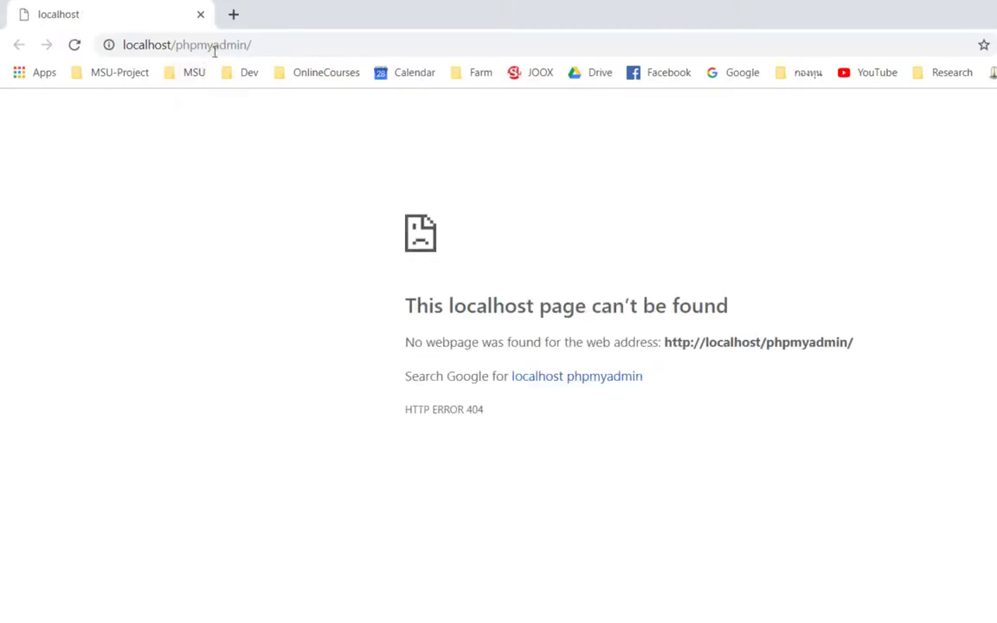
# Step: Change the browser address to localhost:8080/phpmyadmin/ and load it
pyautogui.click(258, 49)
pyautogui.click(185, 47)
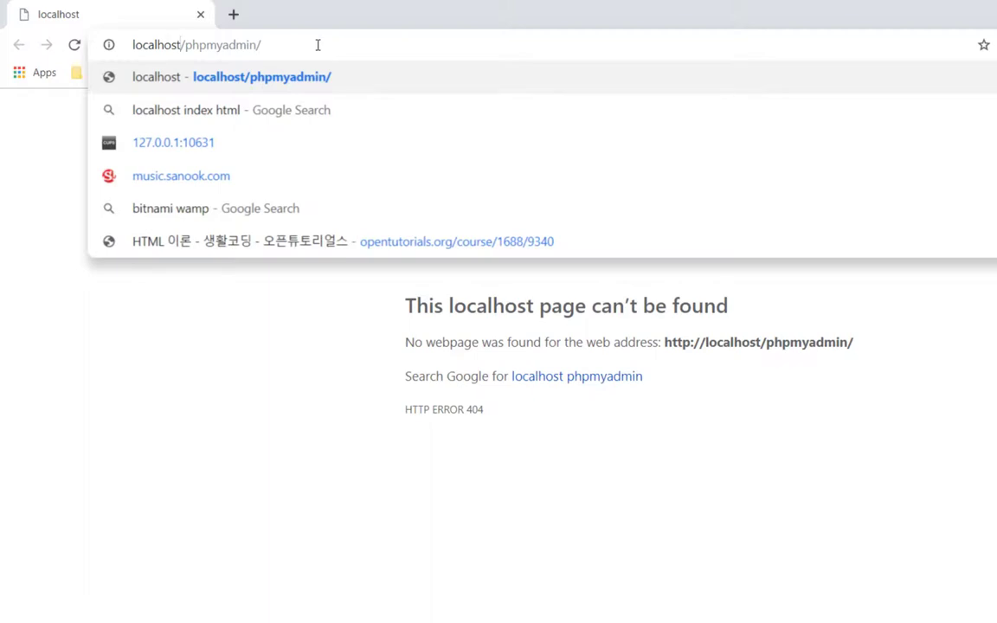
pyautogui.write(':')
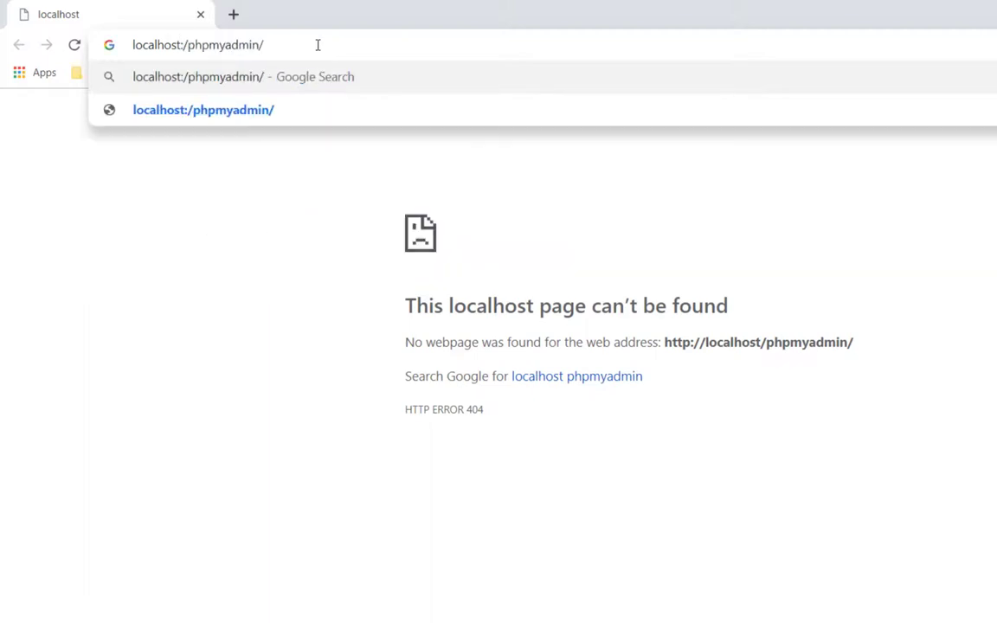
pyautogui.write('8080')
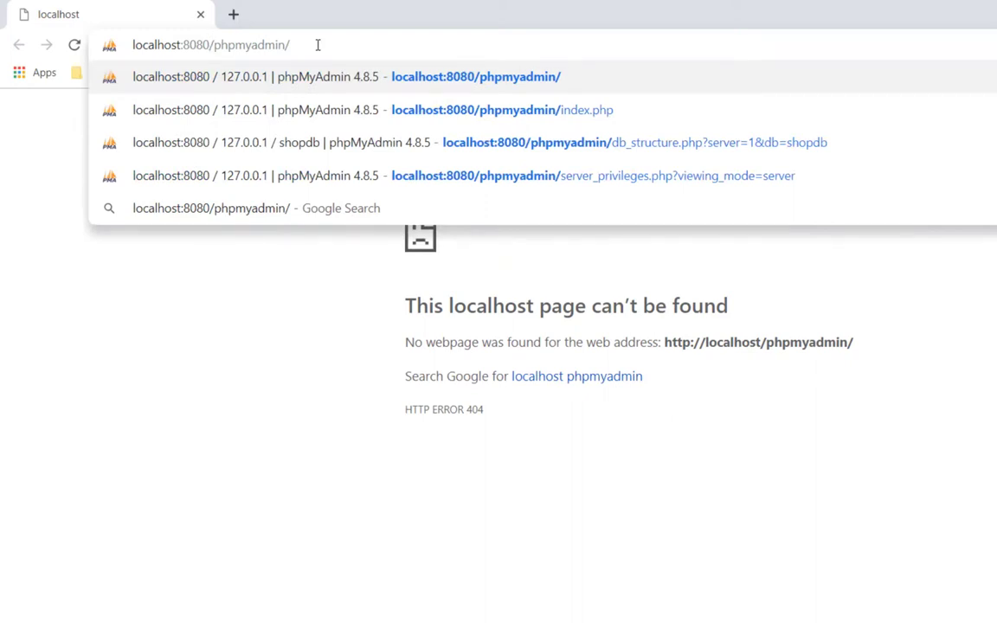
pyautogui.press('Return')
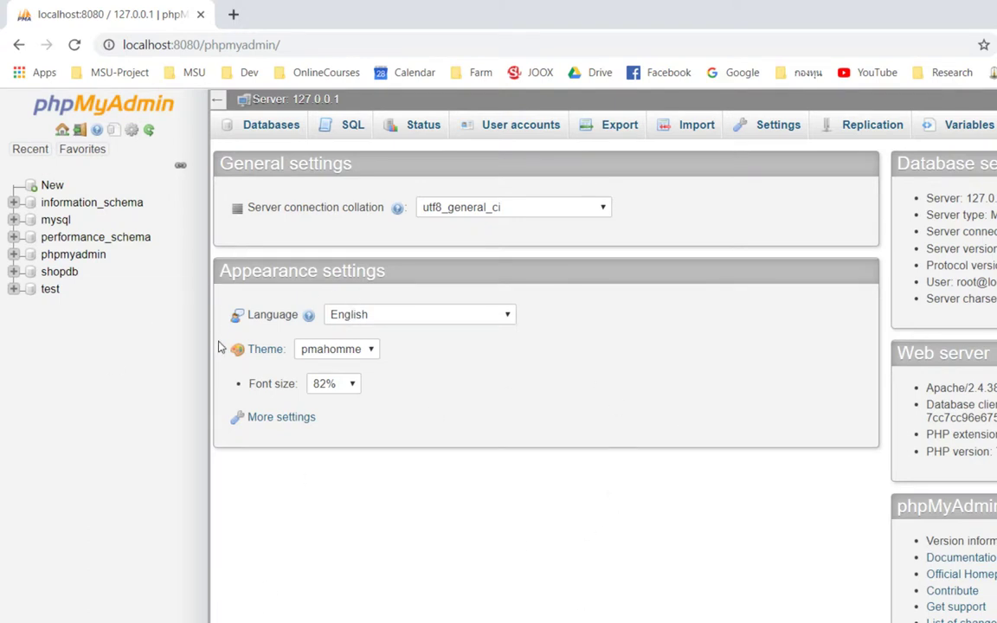
# Step: Empty phpMyAdmin's session data, then bring the XAMPP Control Panel back into view
pyautogui.click(81, 130)
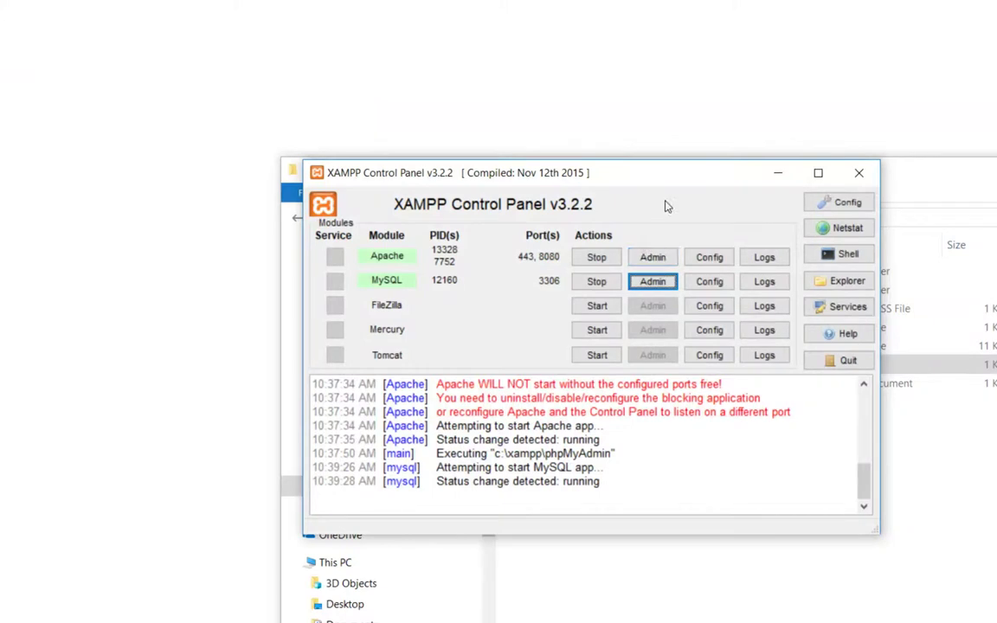
pyautogui.moveTo(665, 184); pyautogui.dragTo(755, 187)
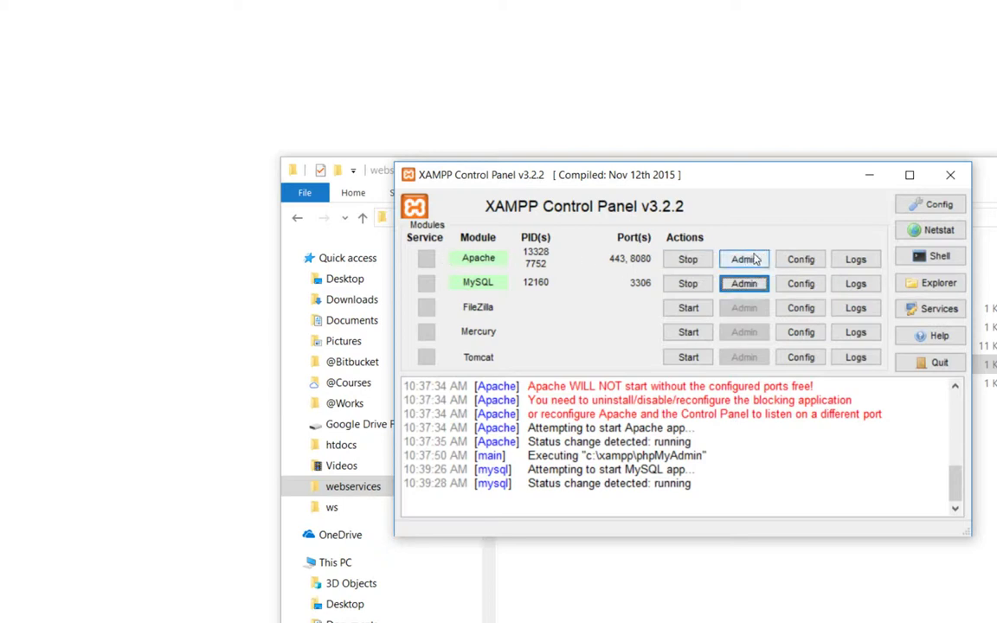
# Step: Open phpMyAdmin (config.inc.php) from Apache's Config list in Notepad++
pyautogui.click(799, 259)
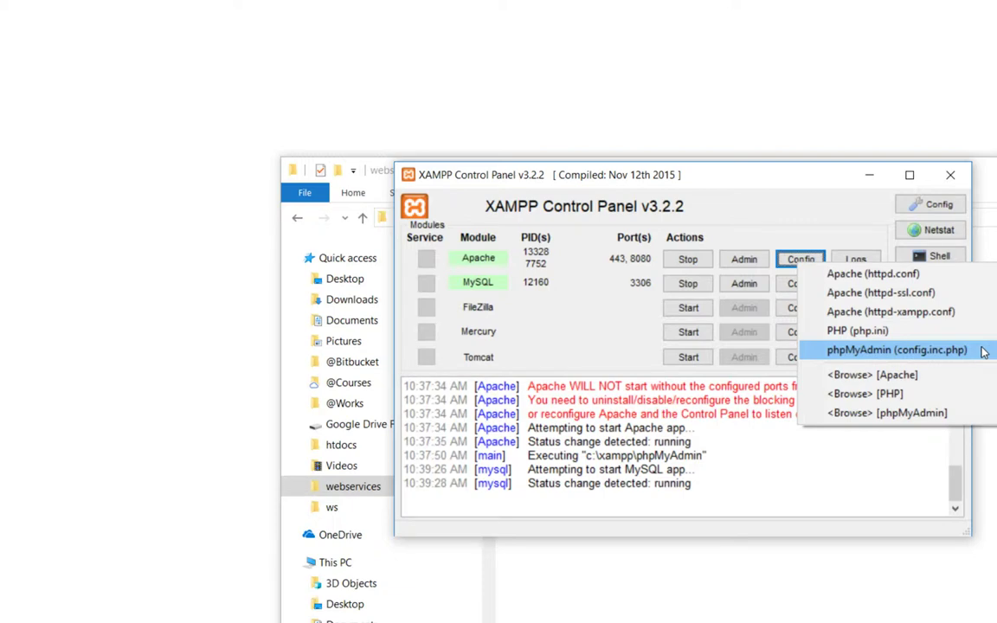
pyautogui.click(983, 352)
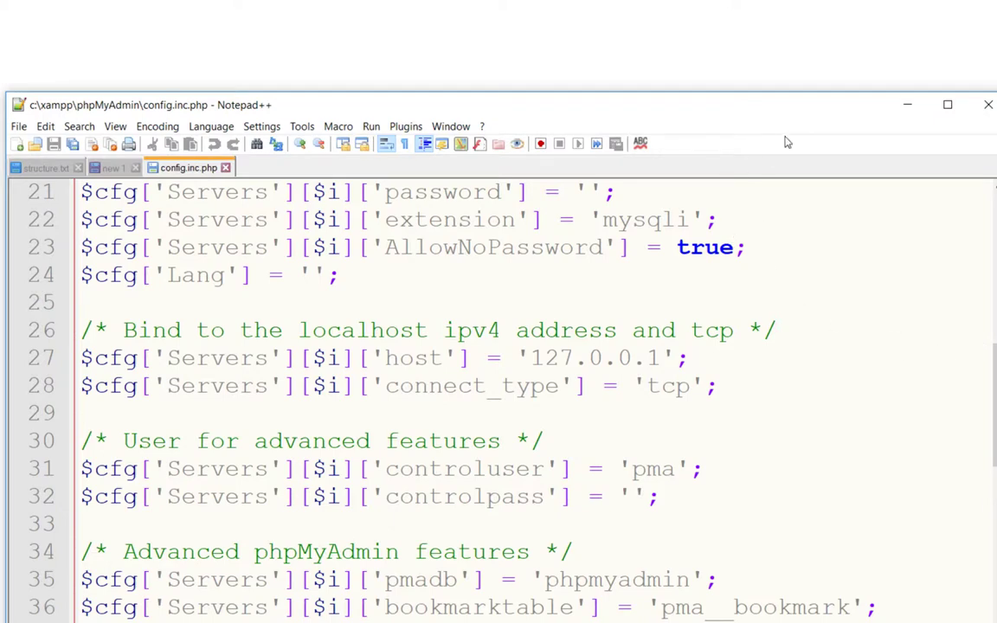
# Step: Locate the auth_type setting on line 19 of config.inc.php and select its value 'config'
pyautogui.moveTo(783, 109); pyautogui.dragTo(935, 80)
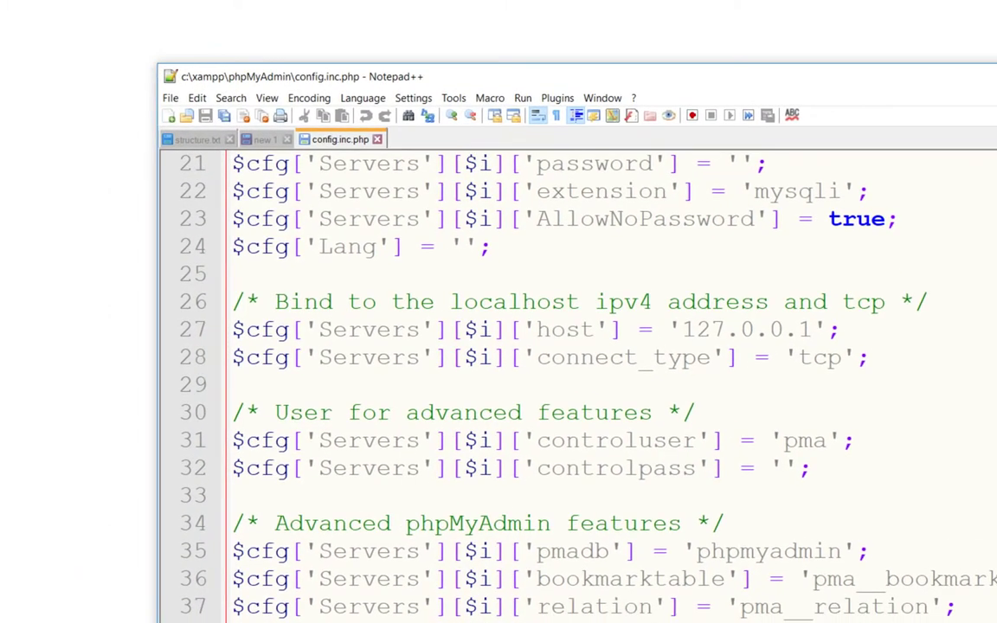
pyautogui.scroll(6, 572, 381)
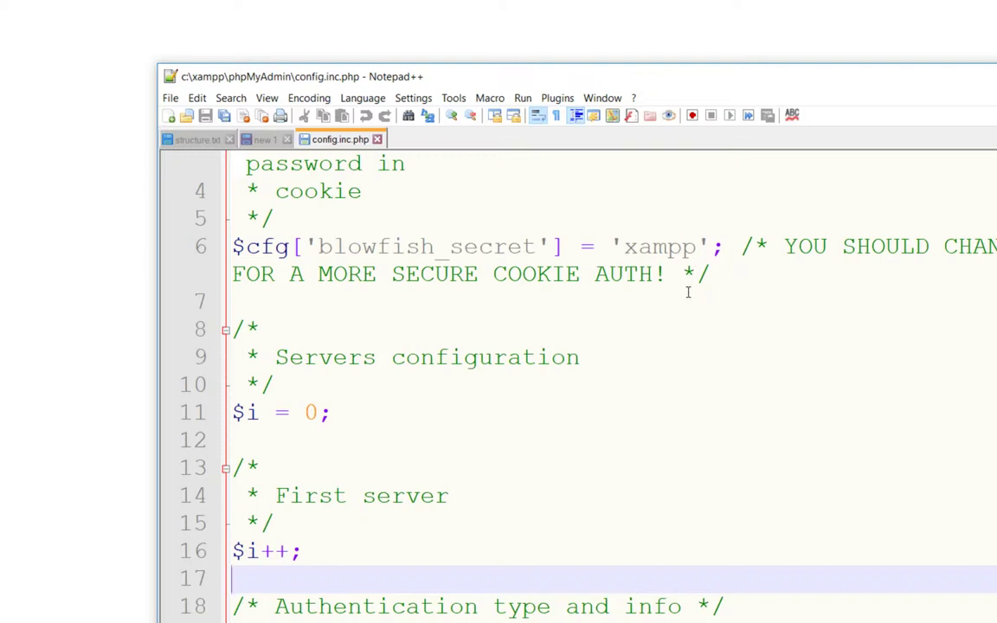
pyautogui.scroll(1, 499, 326)
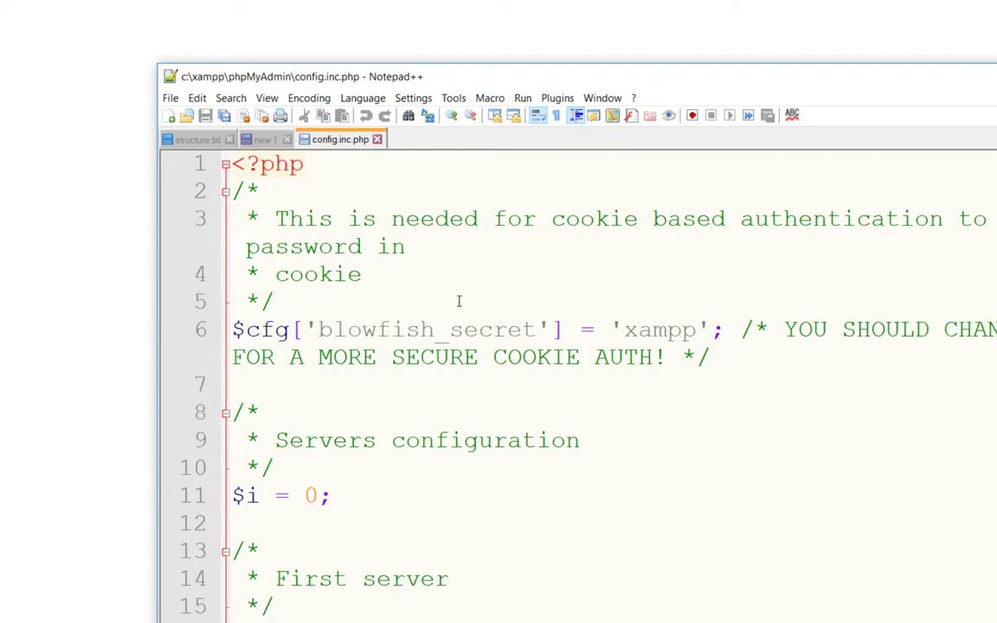
pyautogui.scroll(-3, 459, 300)
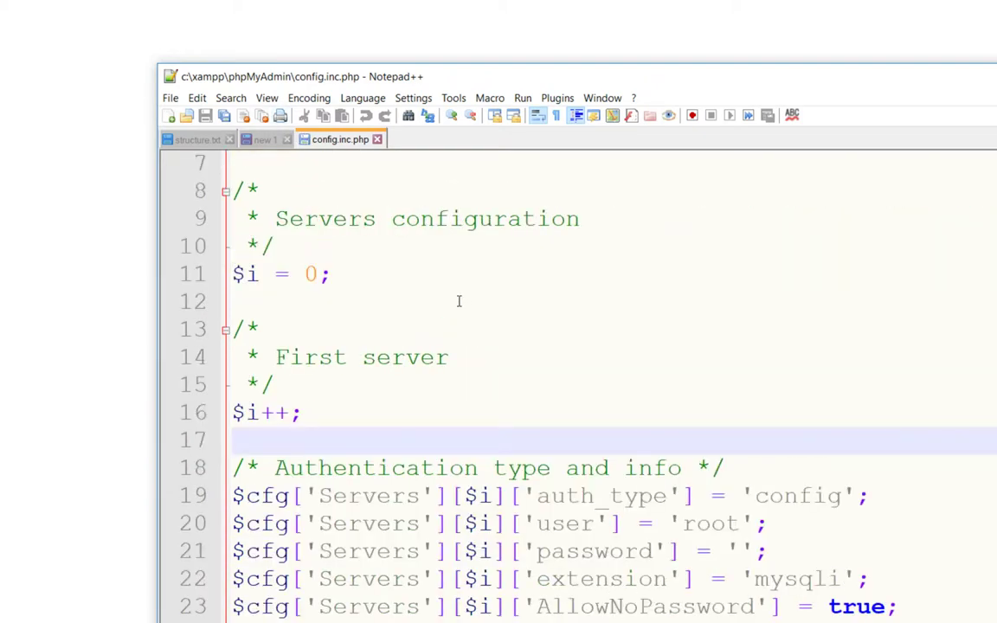
pyautogui.scroll(3, 459, 301)
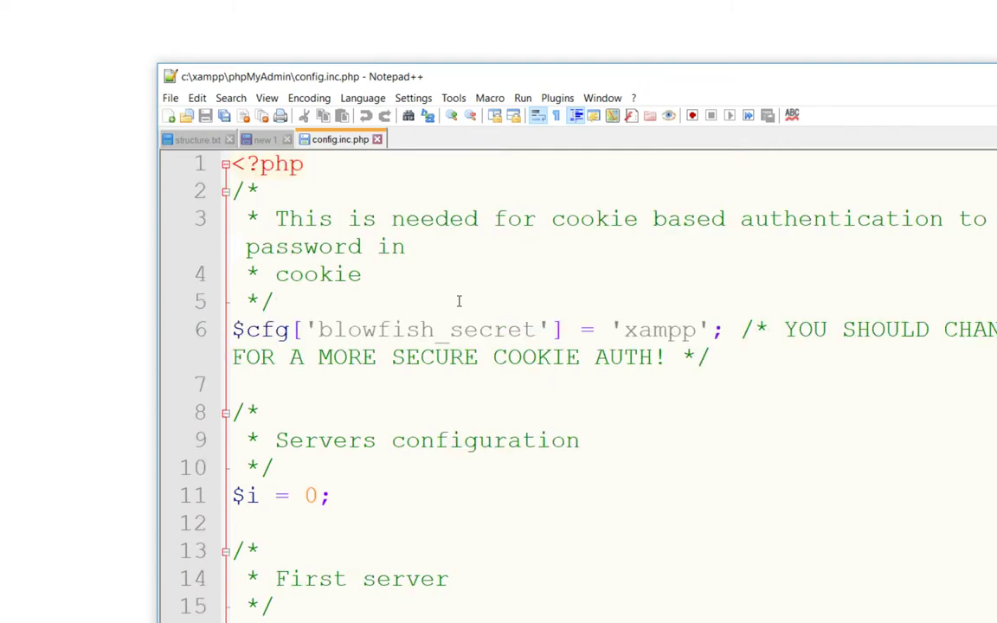
pyautogui.scroll(-5, 458, 301)
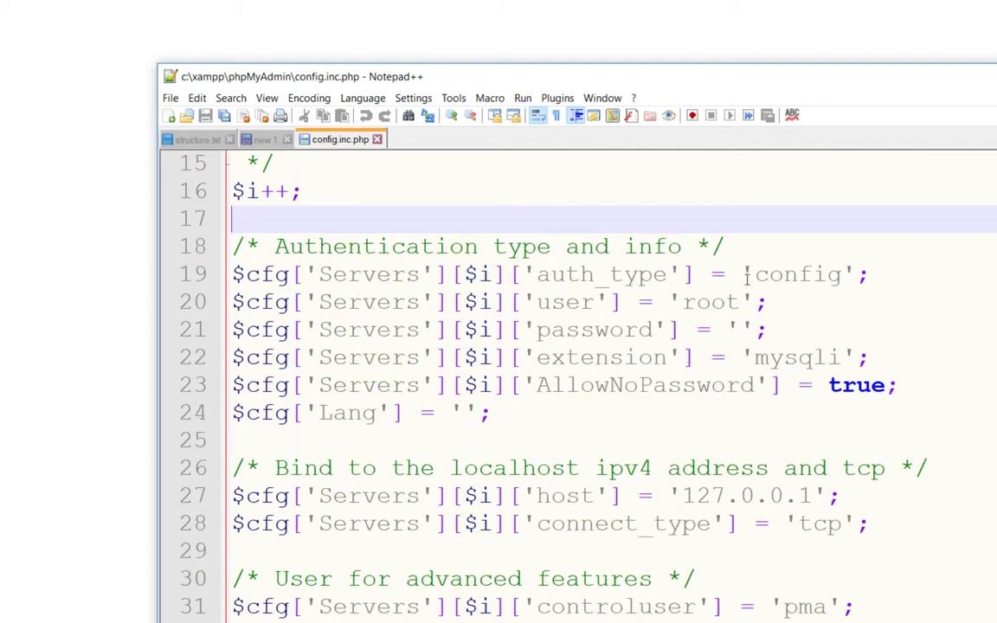
pyautogui.click(747, 275)
pyautogui.moveTo(537, 274); pyautogui.dragTo(668, 275)
pyautogui.doubleClick(811, 277)
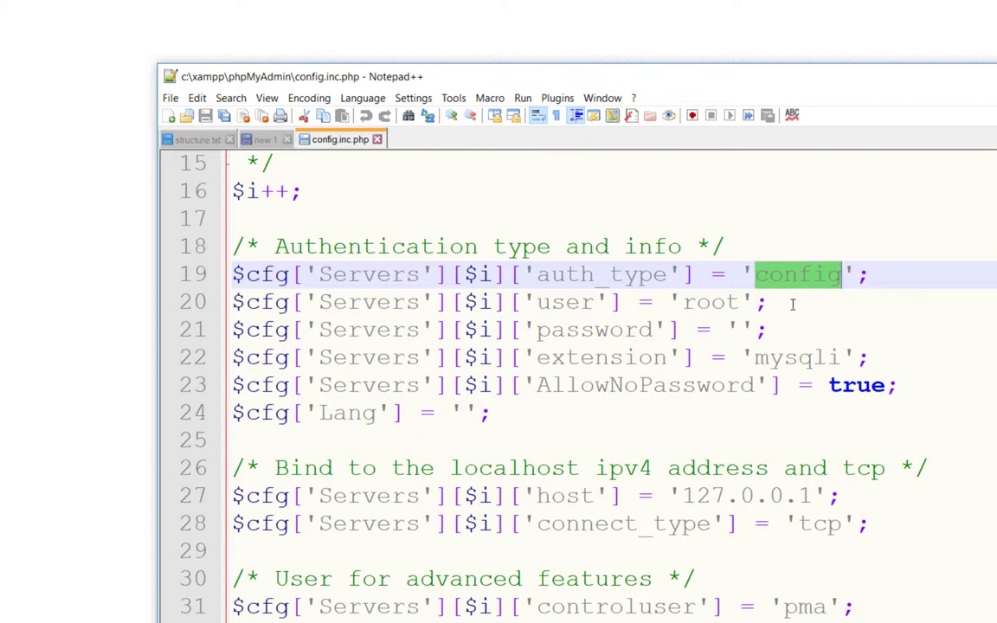
pyautogui.moveTo(669, 302); pyautogui.dragTo(851, 332)
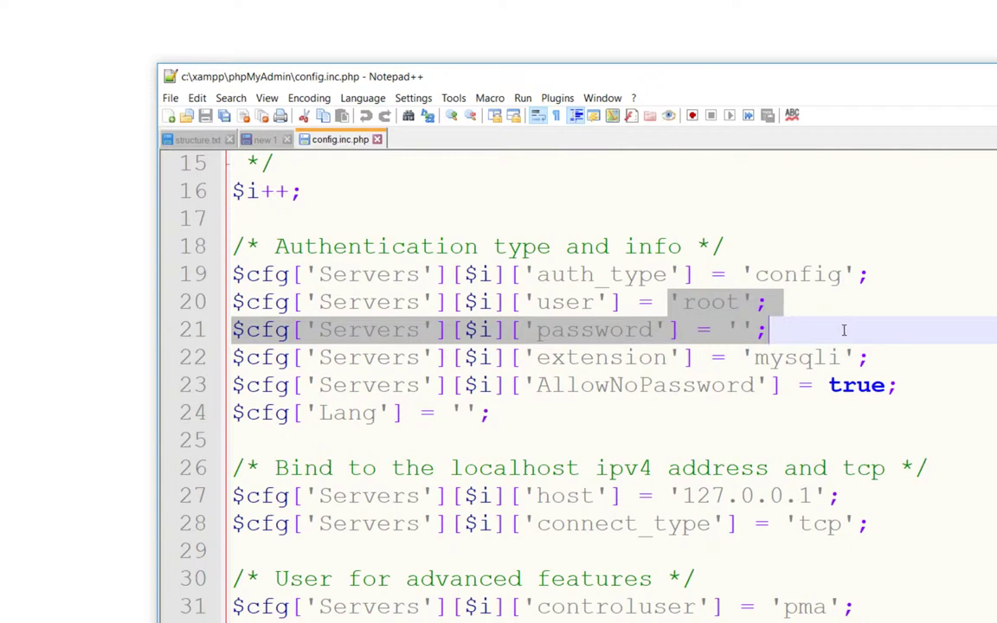
pyautogui.click(871, 306)
# Step: Replace 'config' with 'cookie' and save config.inc.php
pyautogui.doubleClick(812, 276)
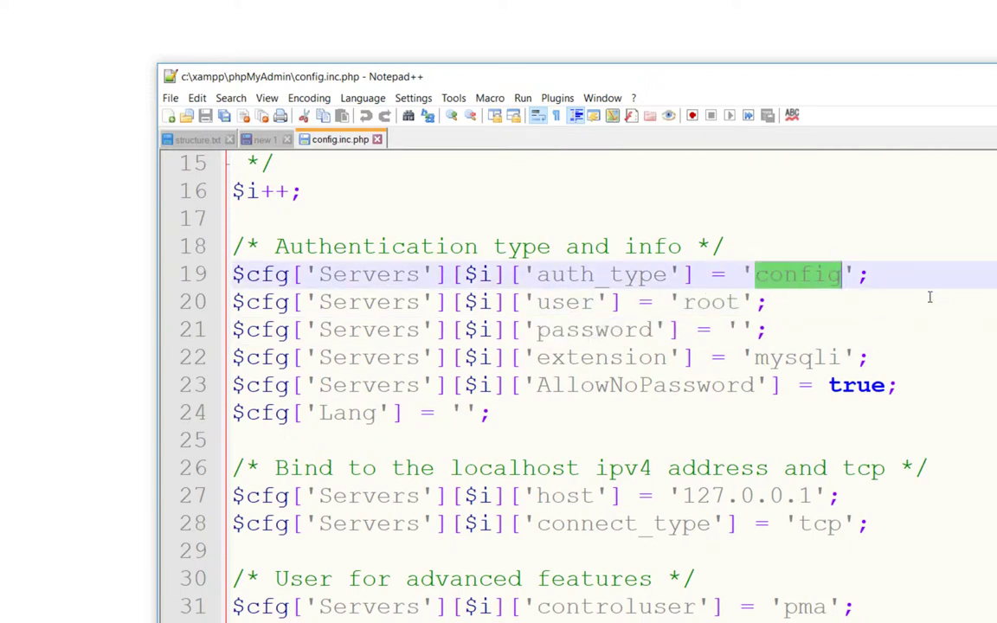
pyautogui.write('coo')
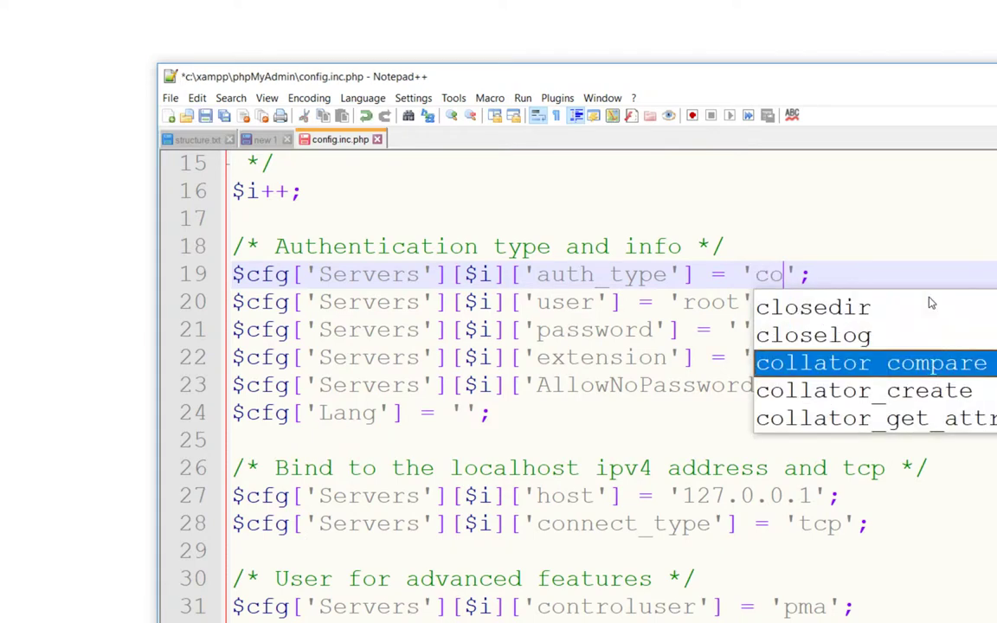
pyautogui.press('Return')
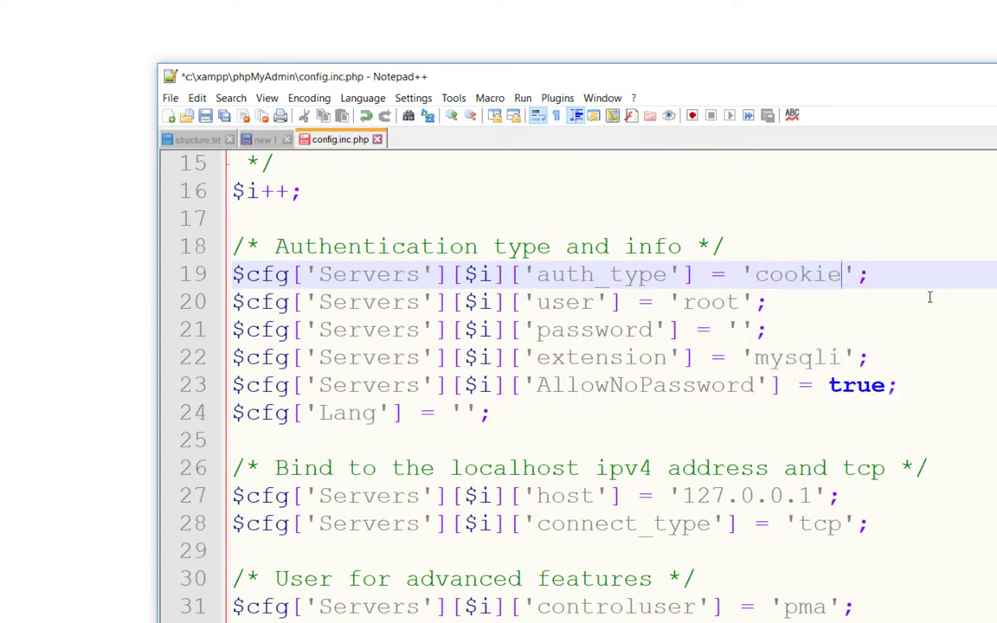
pyautogui.doubleClick(815, 275)
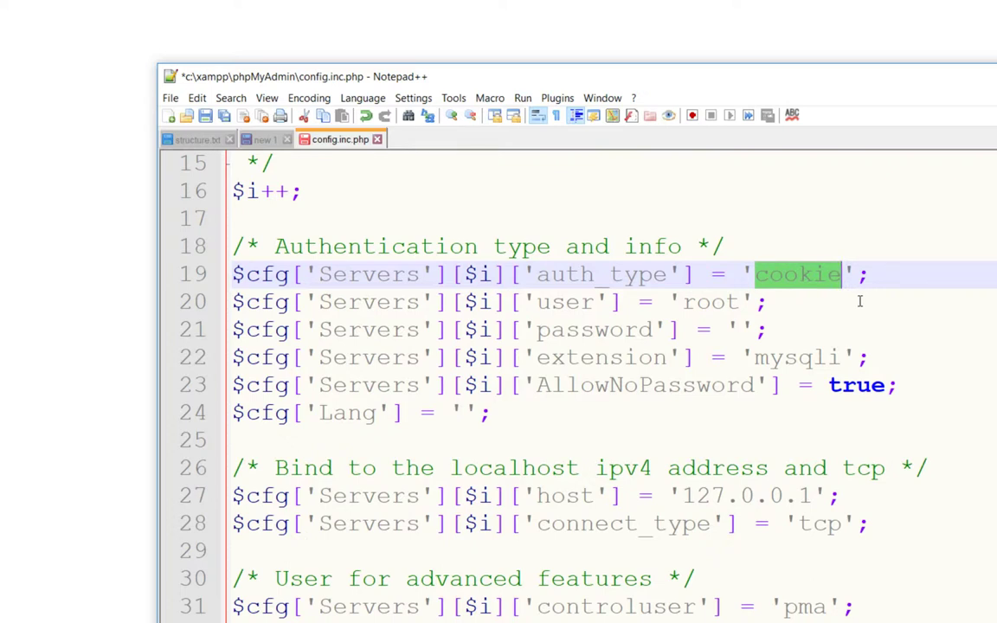
pyautogui.click(849, 300)
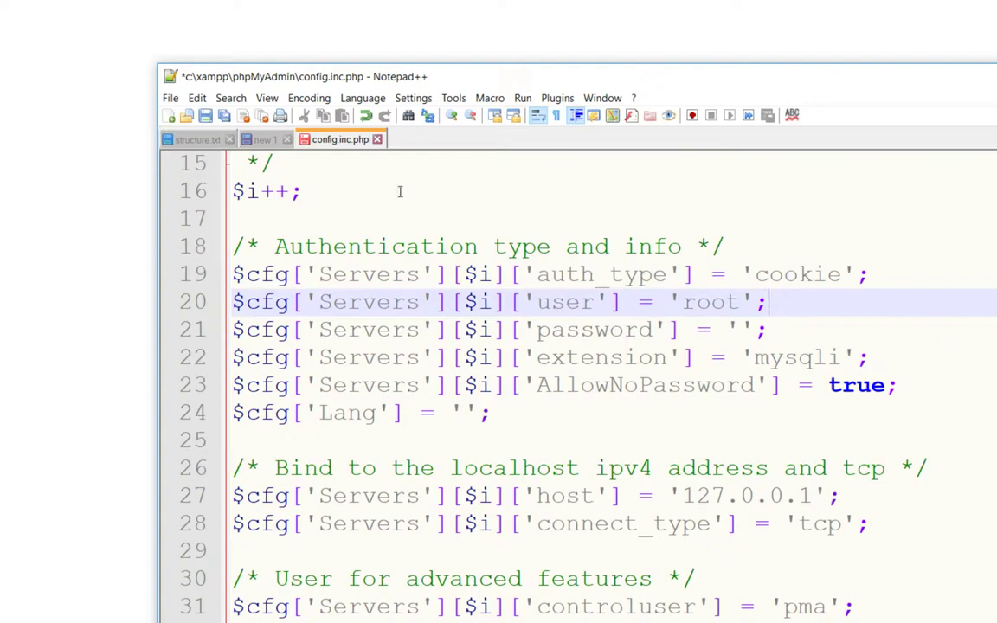
pyautogui.hotkey('ctrl', 's')
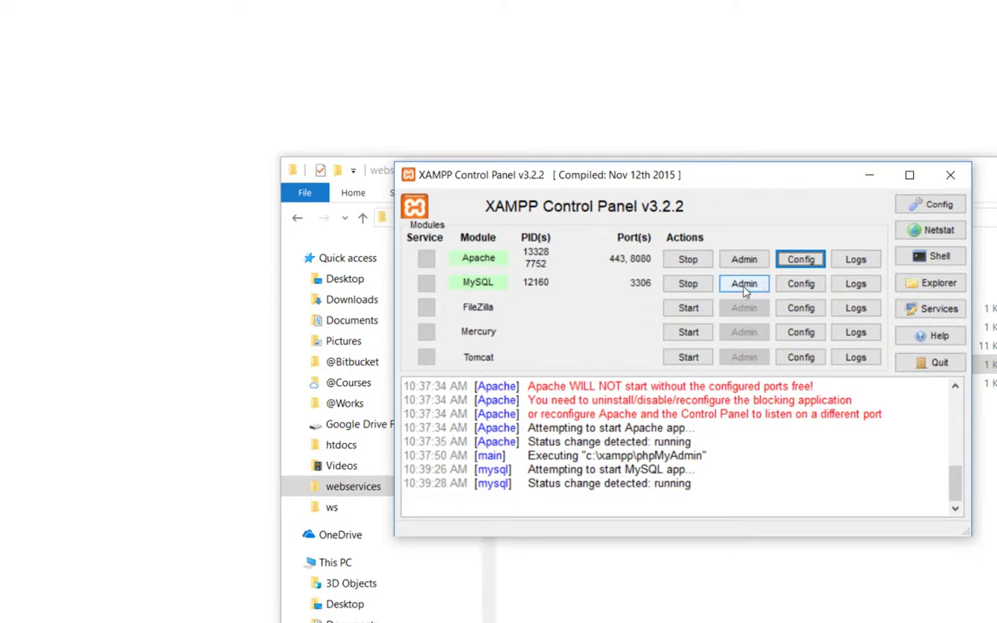
# Step: Reopen MySQL's admin page and correct the address to localhost:8080/phpmyadmin/
pyautogui.click(745, 287)
pyautogui.click(745, 286)
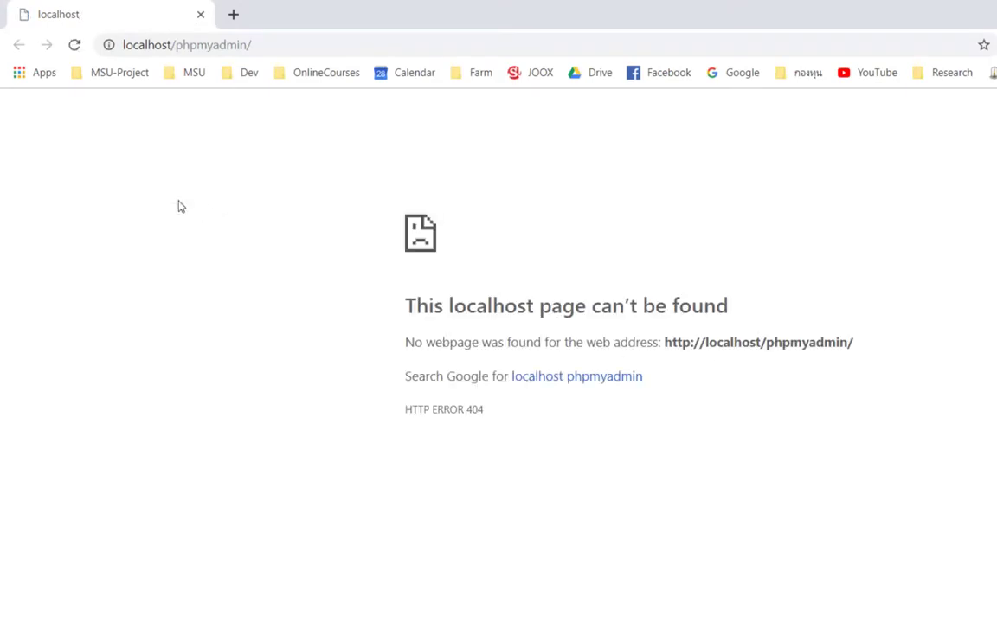
pyautogui.click(169, 44)
pyautogui.click(183, 45)
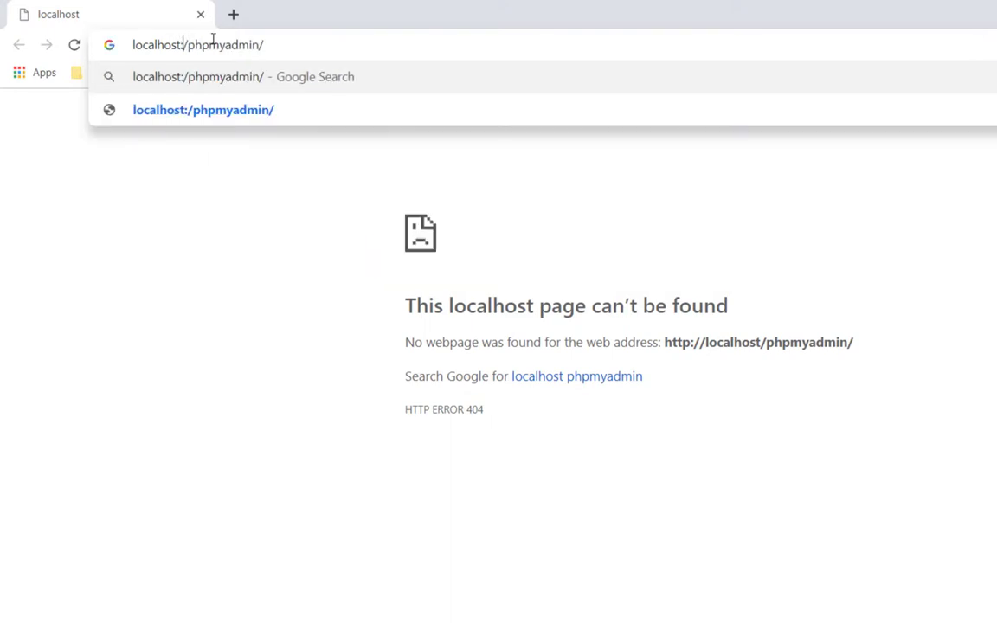
pyautogui.write(':8080')
pyautogui.press('Return')
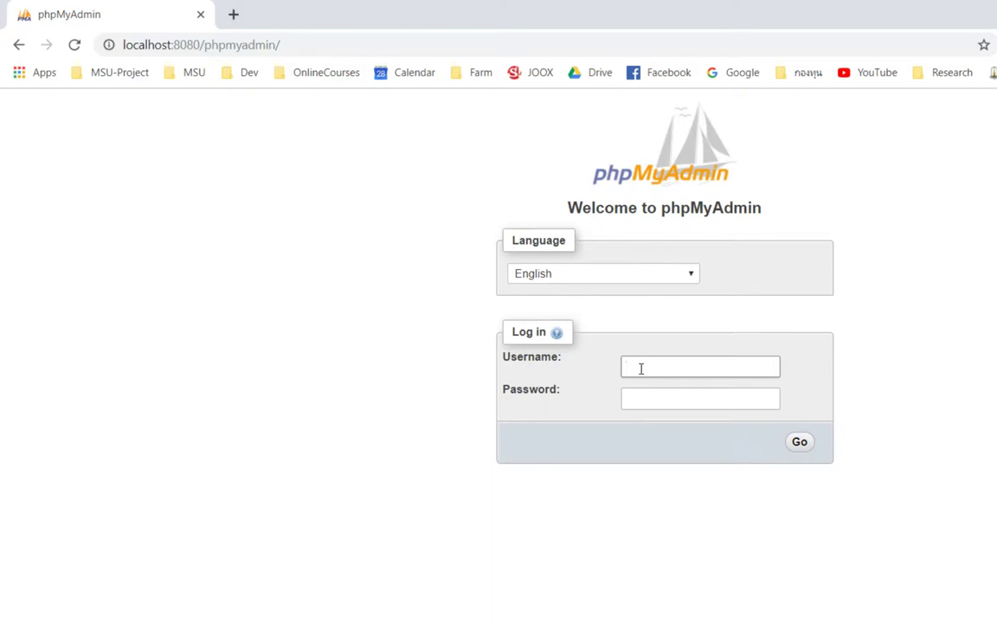
# Step: Log in to phpMyAdmin with username root, then return to config.inc.php in Notepad++
pyautogui.click(641, 369)
pyautogui.write('r')
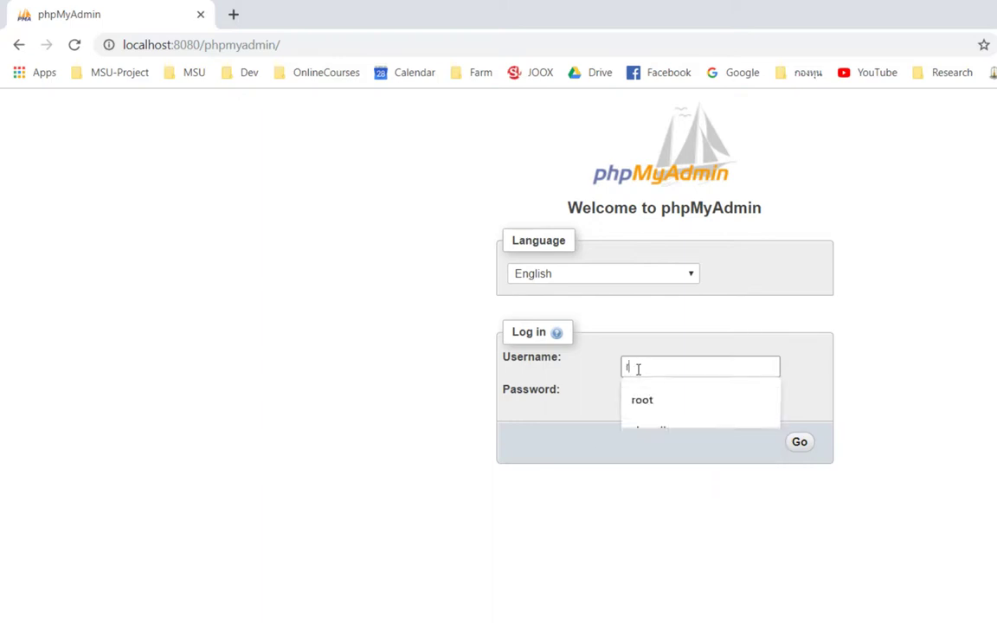
pyautogui.write('oot')
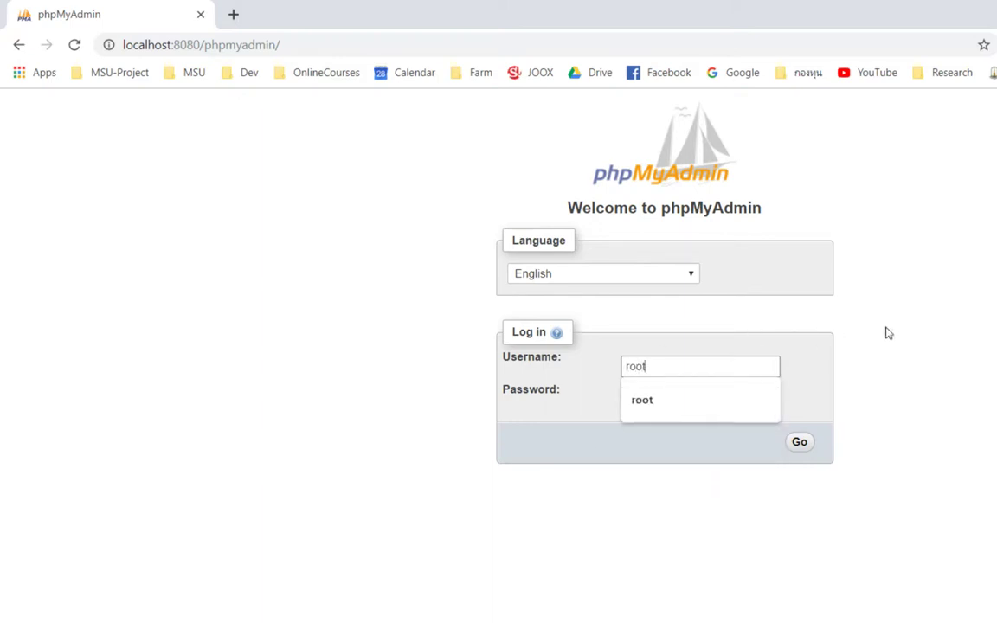
pyautogui.click(837, 414)
pyautogui.click(800, 444)
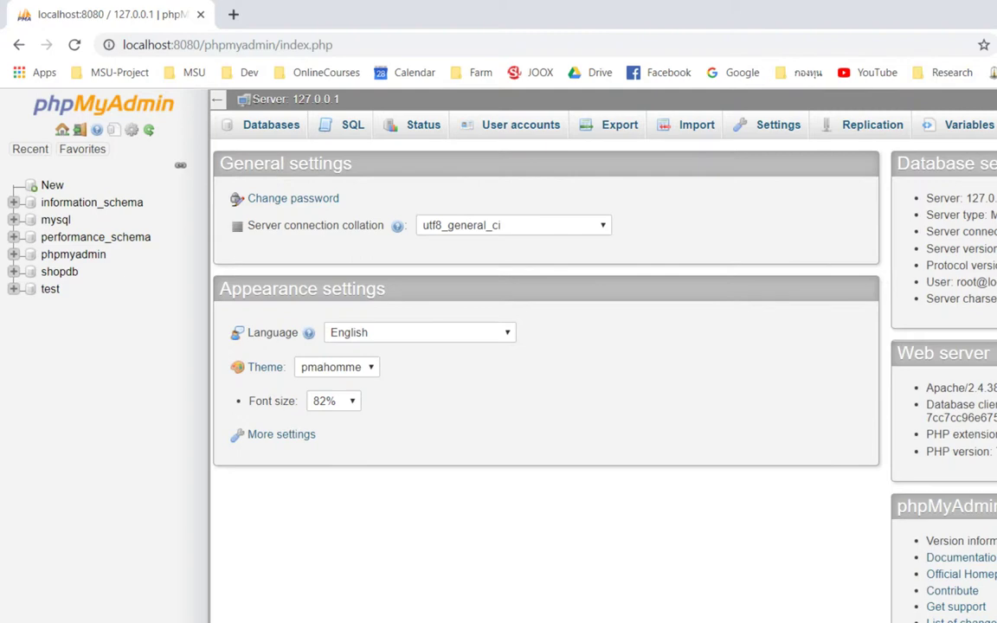
pyautogui.hotkey('alt', 'Tab')
pyautogui.scroll(5, 411, 423)
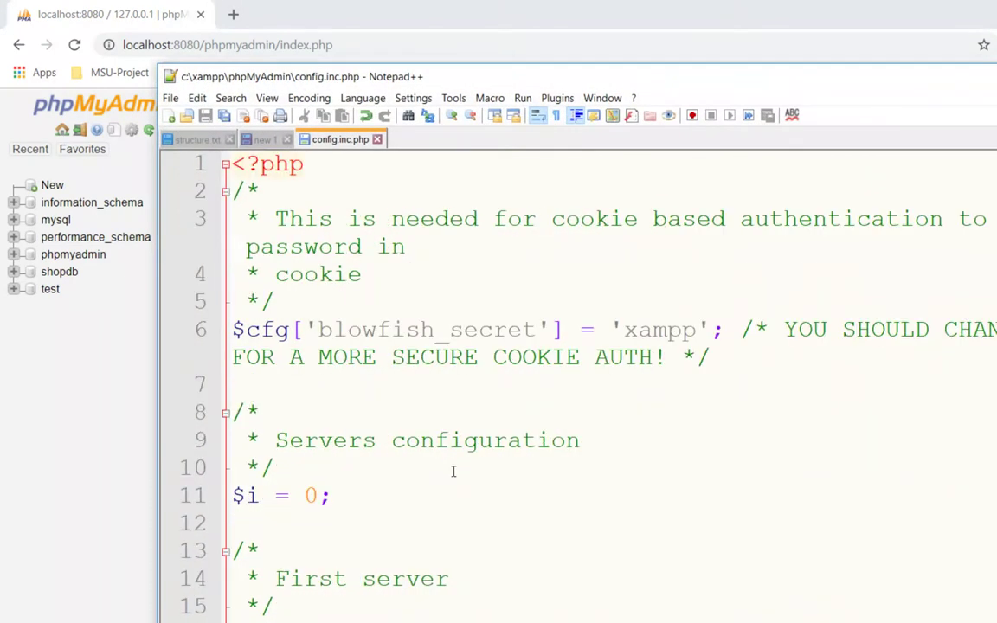
pyautogui.click(638, 330)
pyautogui.click(682, 358)
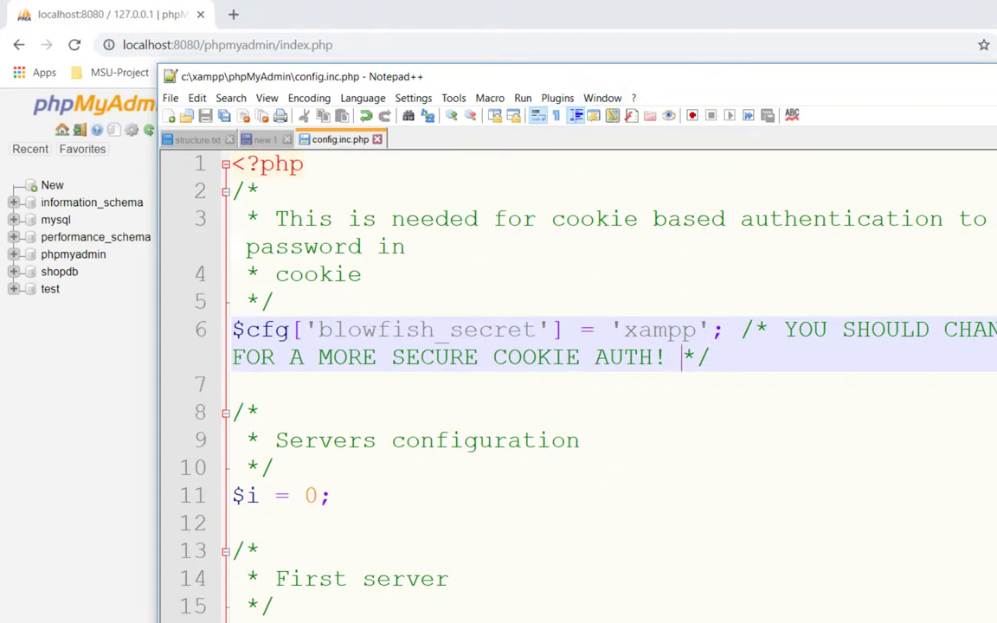
pyautogui.click(697, 330)
pyautogui.doubleClick(665, 330)
pyautogui.click(733, 329)
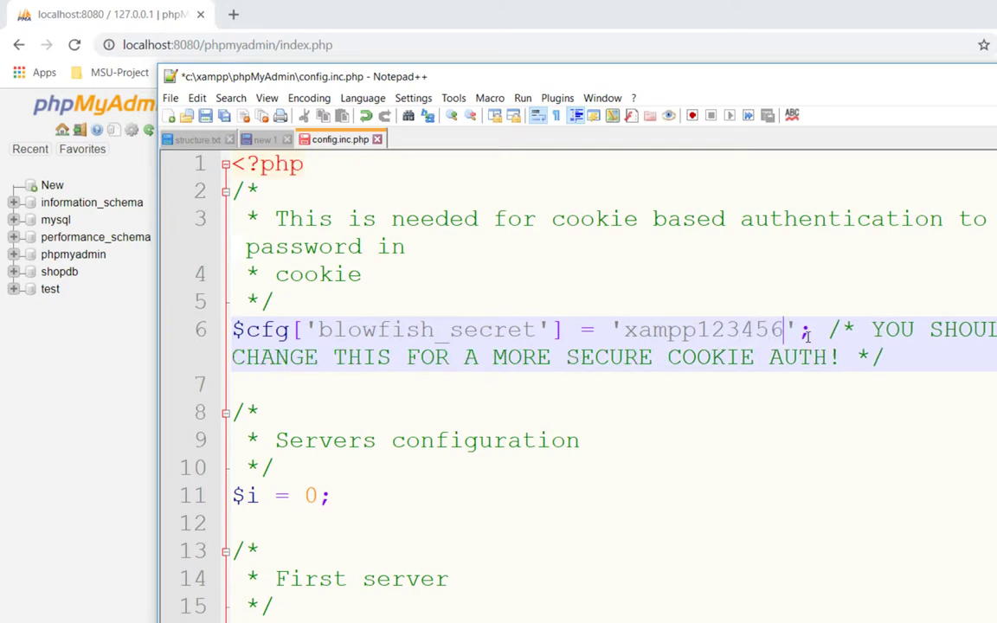
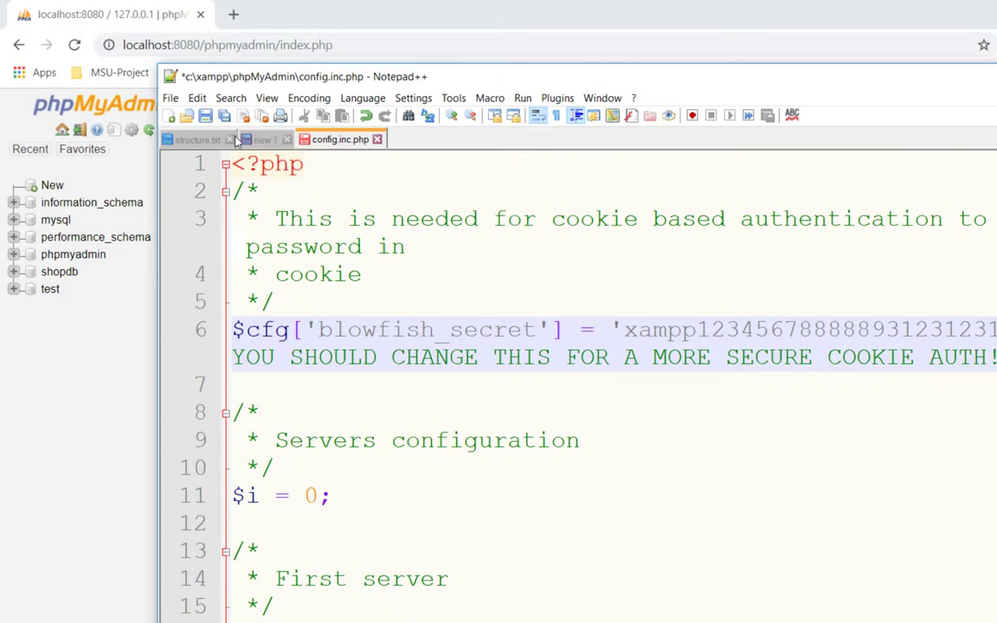
pyautogui.hotkey('ctrl', 's')
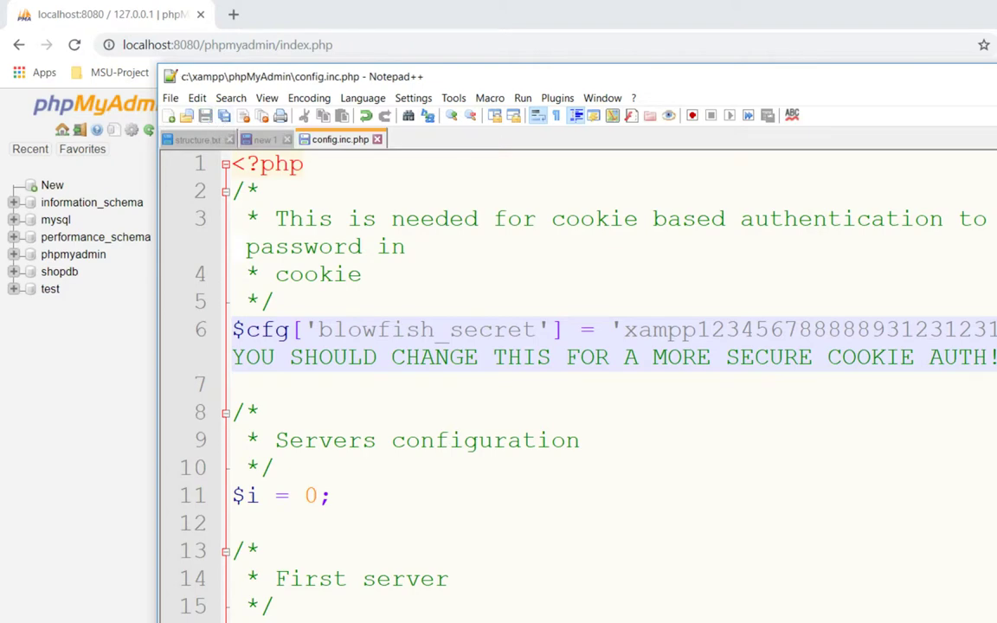
pyautogui.hotkey('alt', 'Tab')
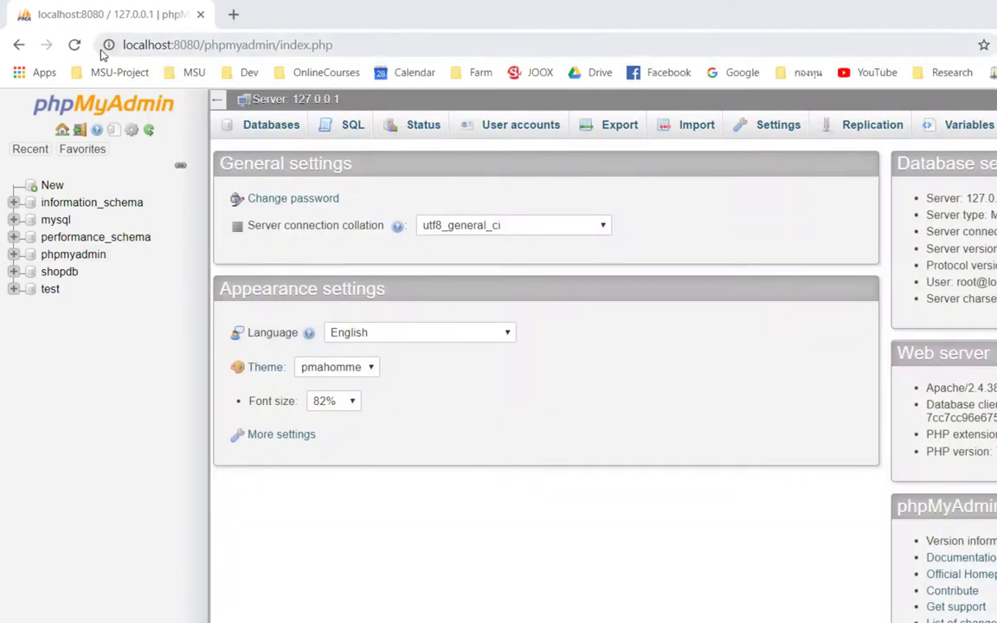
# Step: Reload phpMyAdmin and log in again as root
pyautogui.click(73, 44)
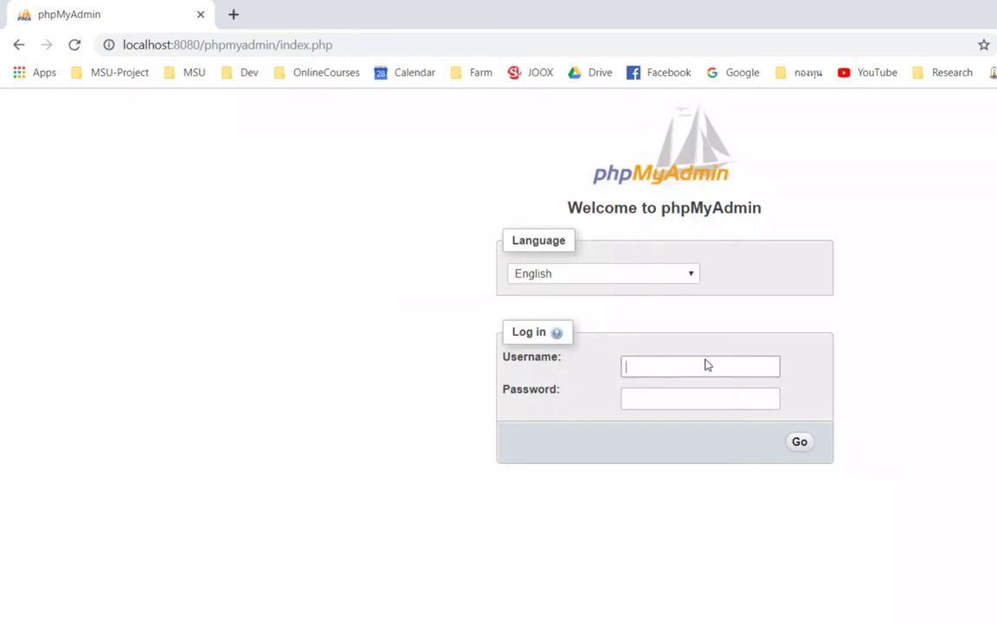
pyautogui.write('root')
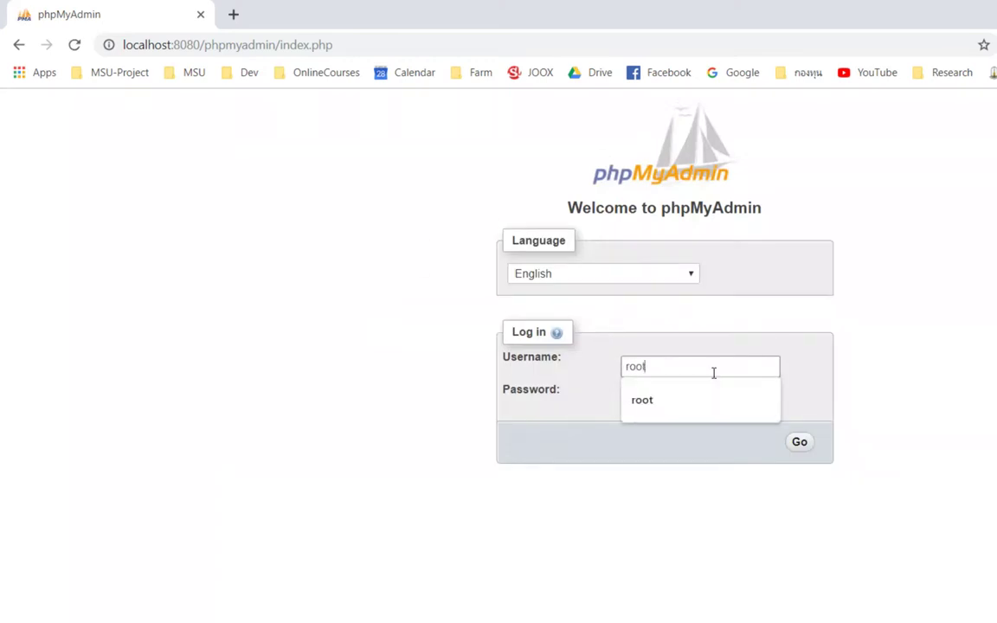
pyautogui.press('Return')
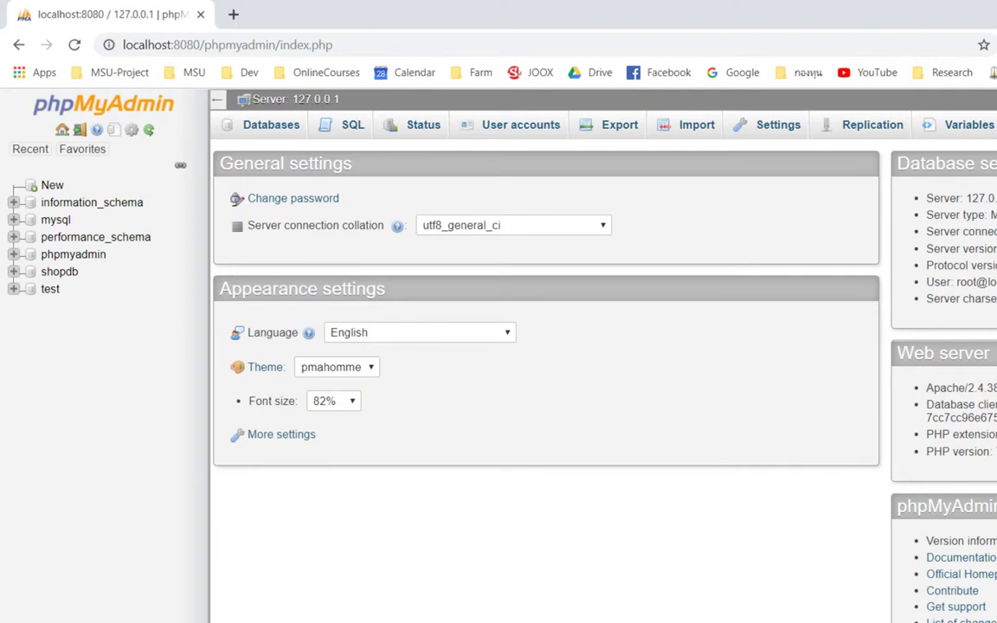
# Step: Reopen config.inc.php from Apache's Config list in the XAMPP Control Panel
pyautogui.hotkey('alt', 'Tab')
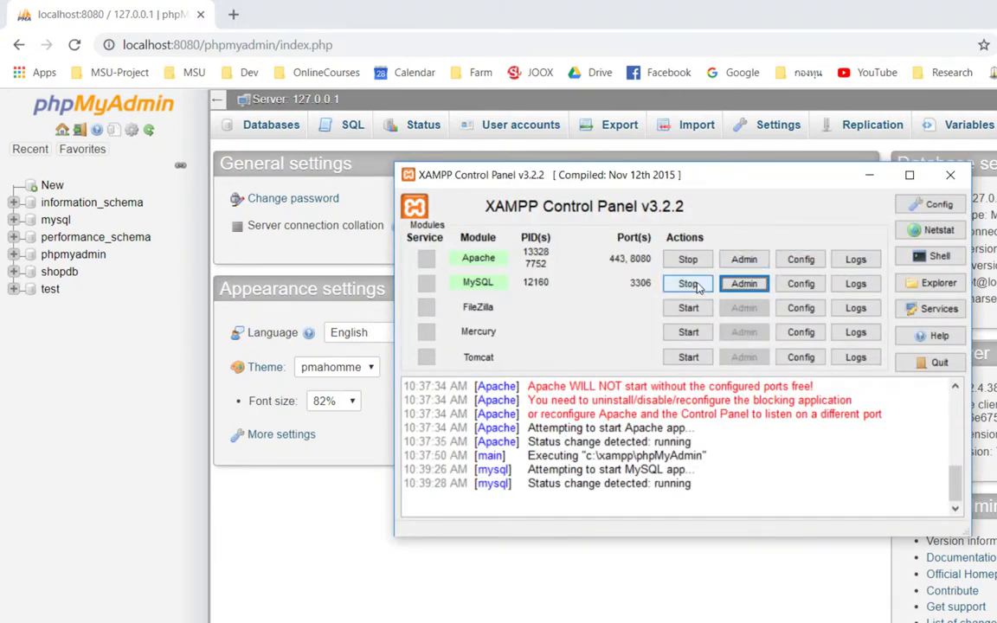
pyautogui.click(799, 259)
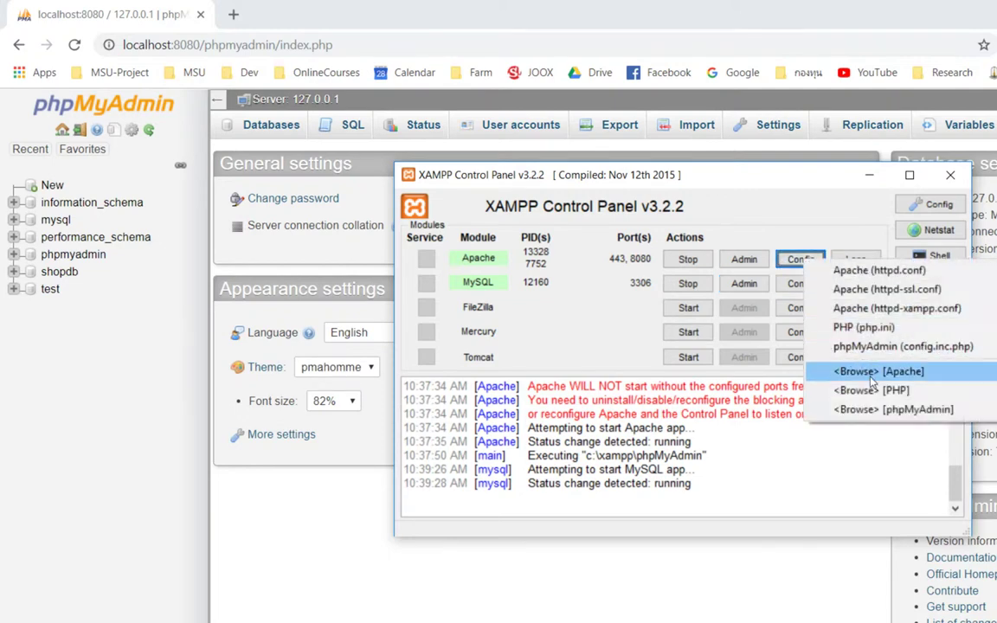
pyautogui.click(893, 348)
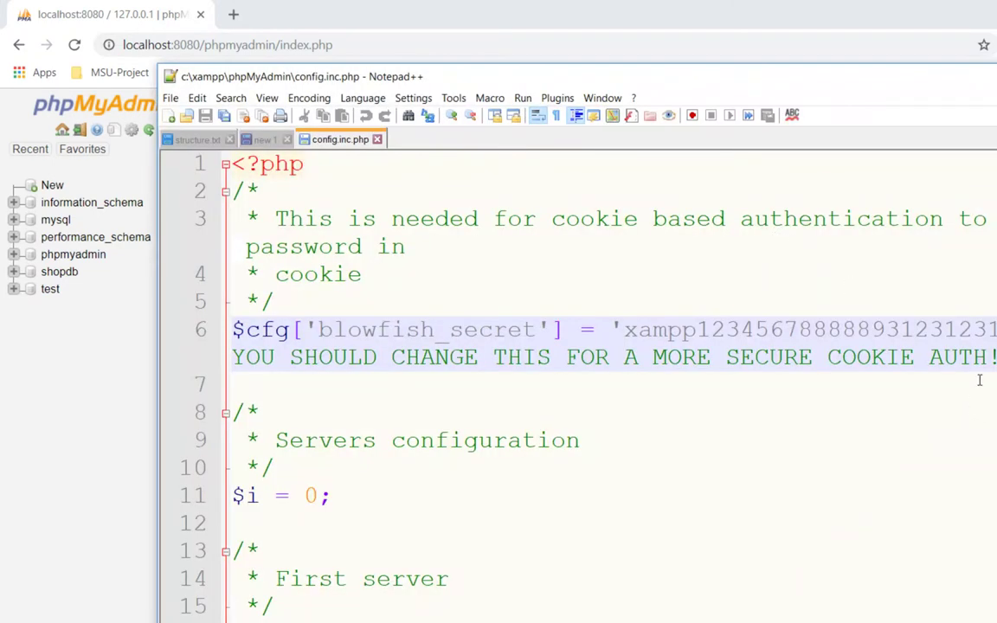
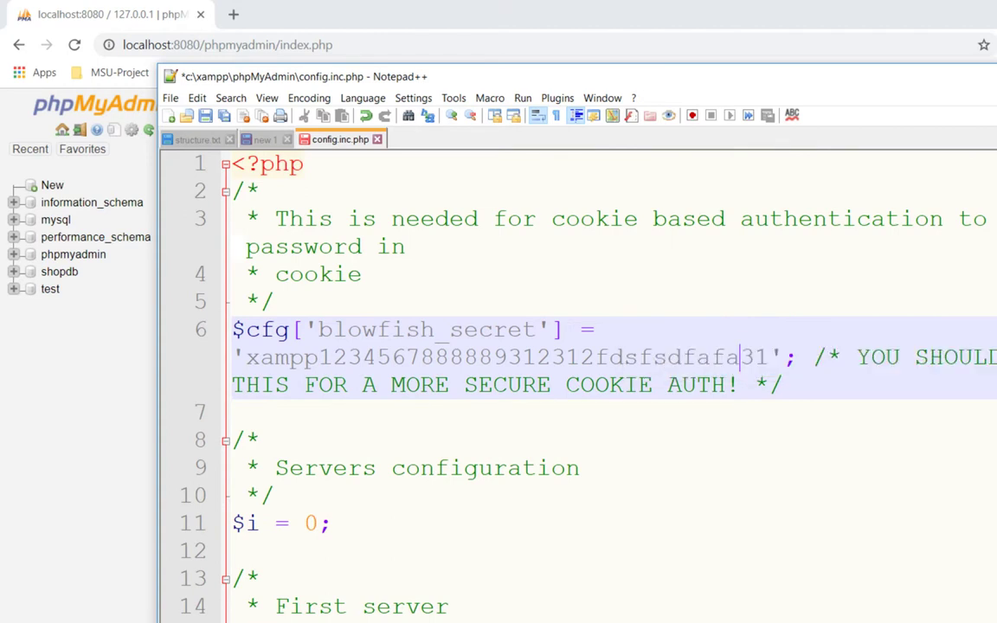
pyautogui.click(625, 312)
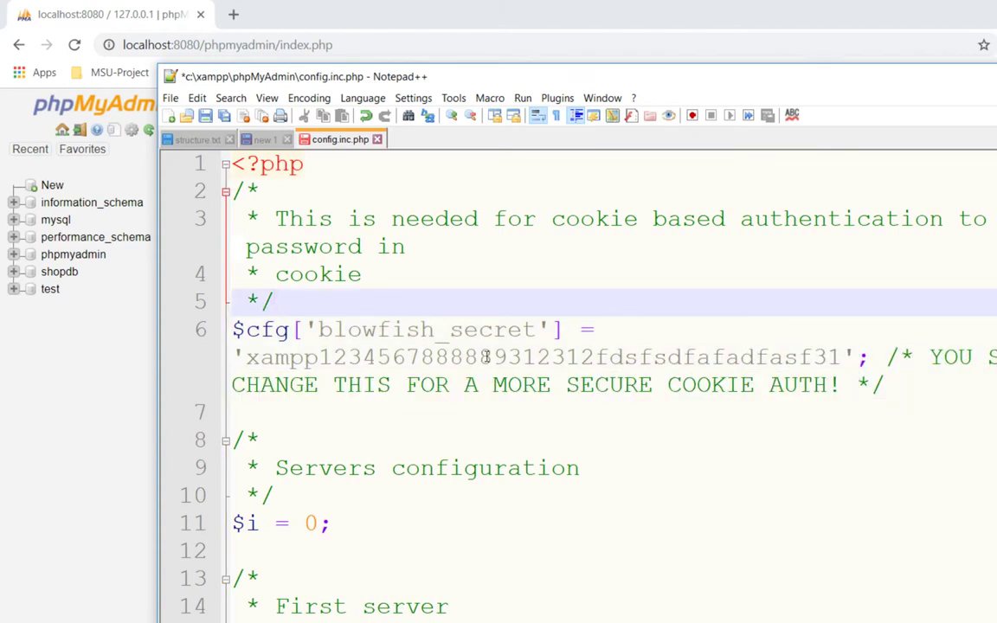
pyautogui.hotkey('ctrl', 's')
pyautogui.click(498, 409)
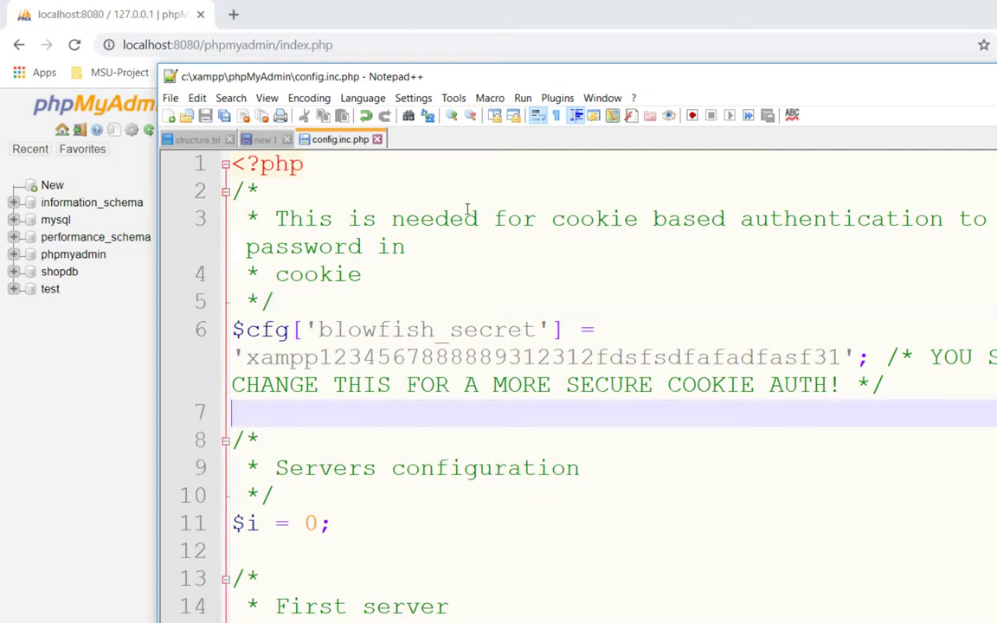
pyautogui.click(433, 275)
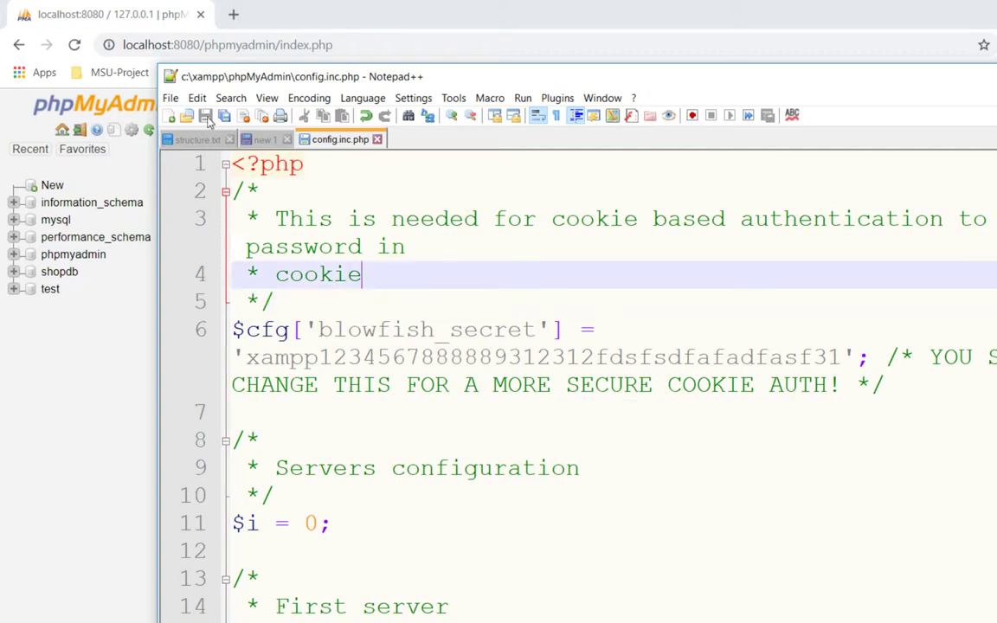
pyautogui.click(40, 376)
pyautogui.click(75, 44)
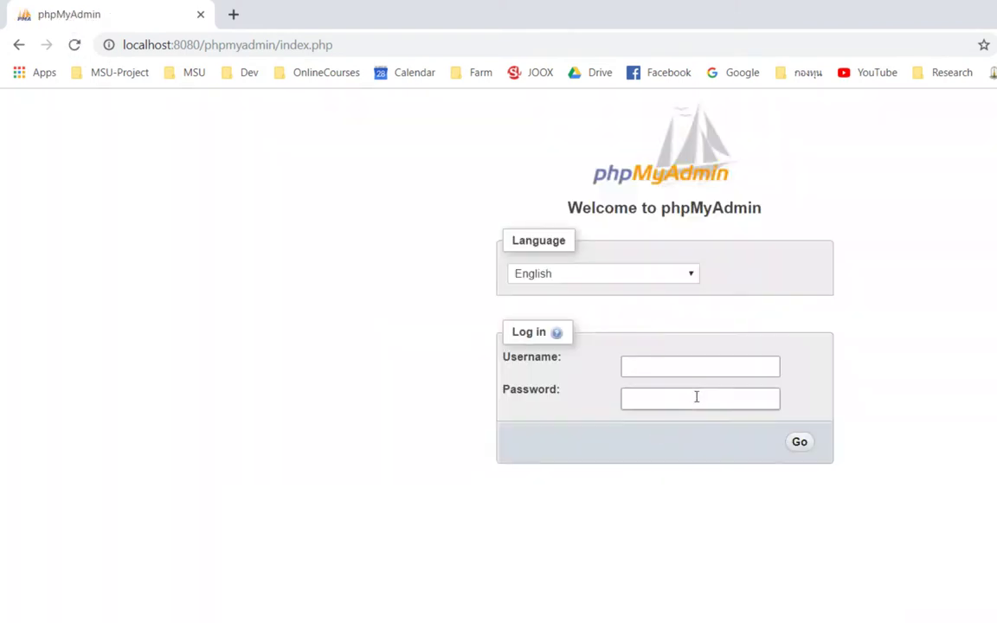
# Step: Log back in to phpMyAdmin with the username root
pyautogui.click(694, 367)
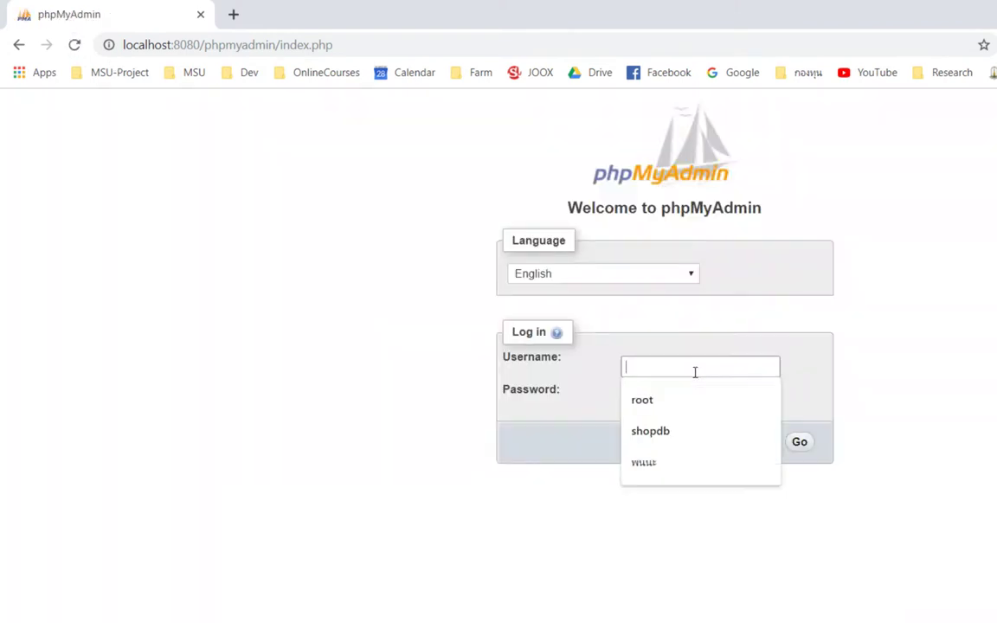
pyautogui.write('root')
pyautogui.press('Return')
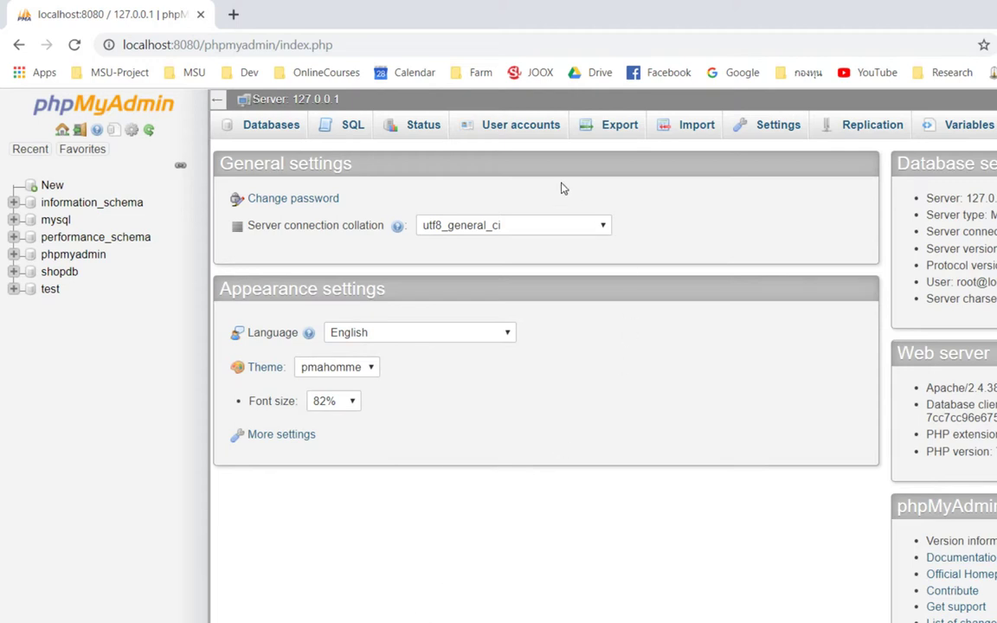
# Step: Start a new user account named students, restricted to host localhost
pyautogui.click(536, 131)
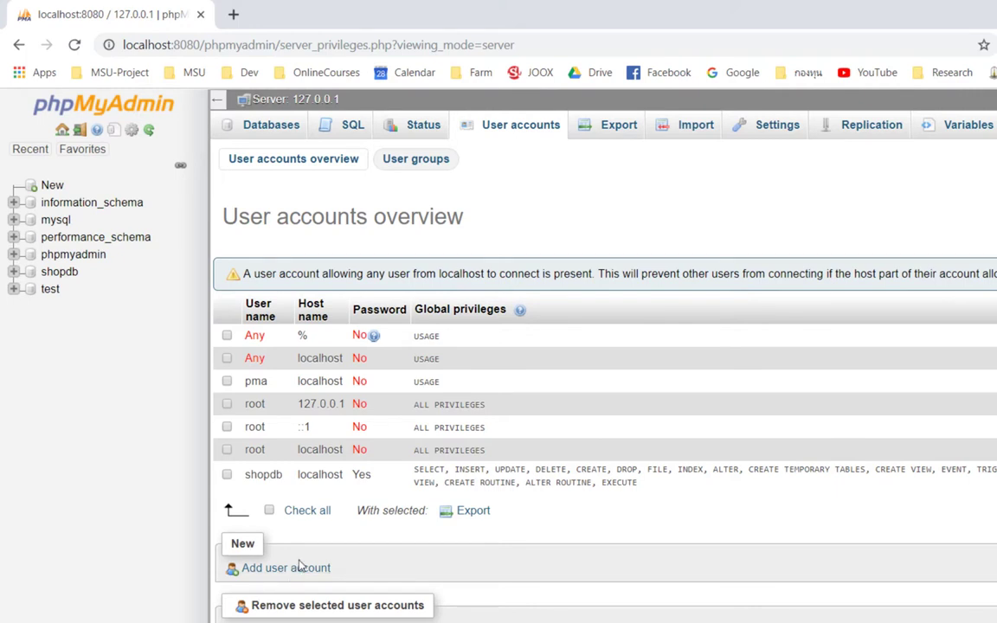
pyautogui.scroll(-1, 301, 566)
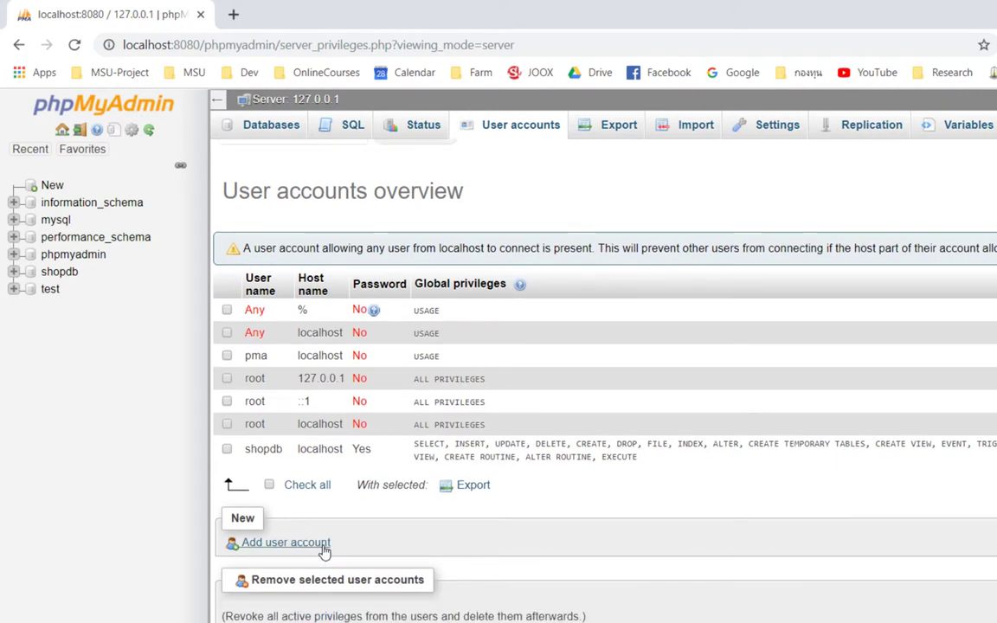
pyautogui.click(323, 545)
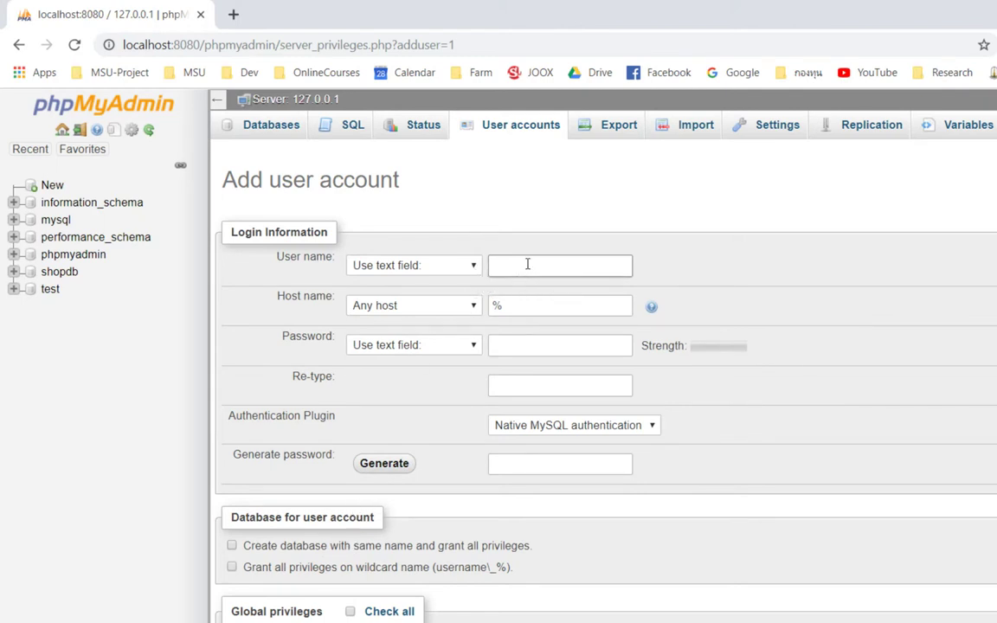
pyautogui.write('students')
pyautogui.click(460, 306)
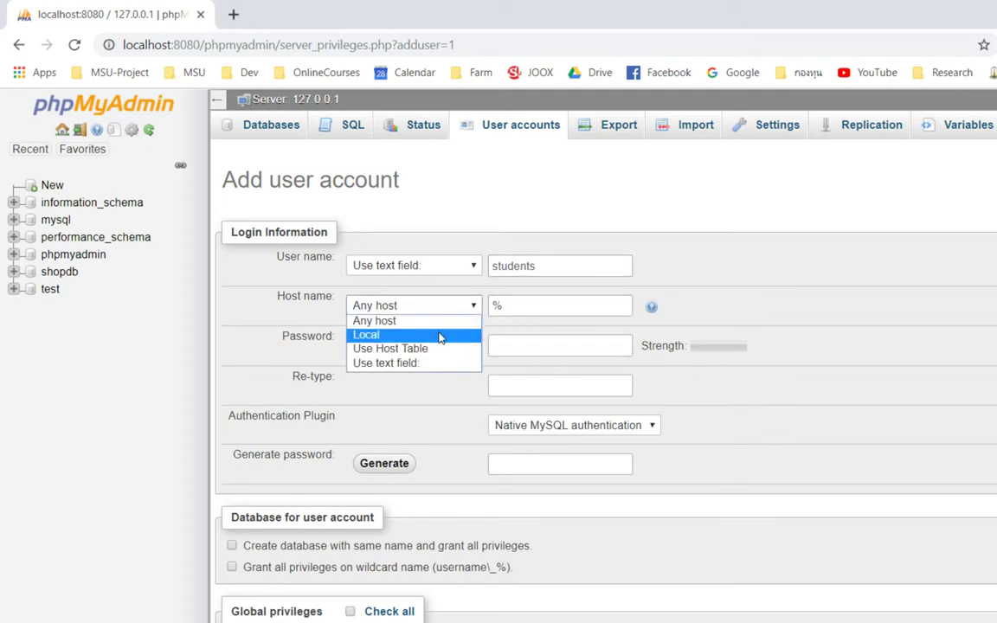
pyautogui.click(444, 335)
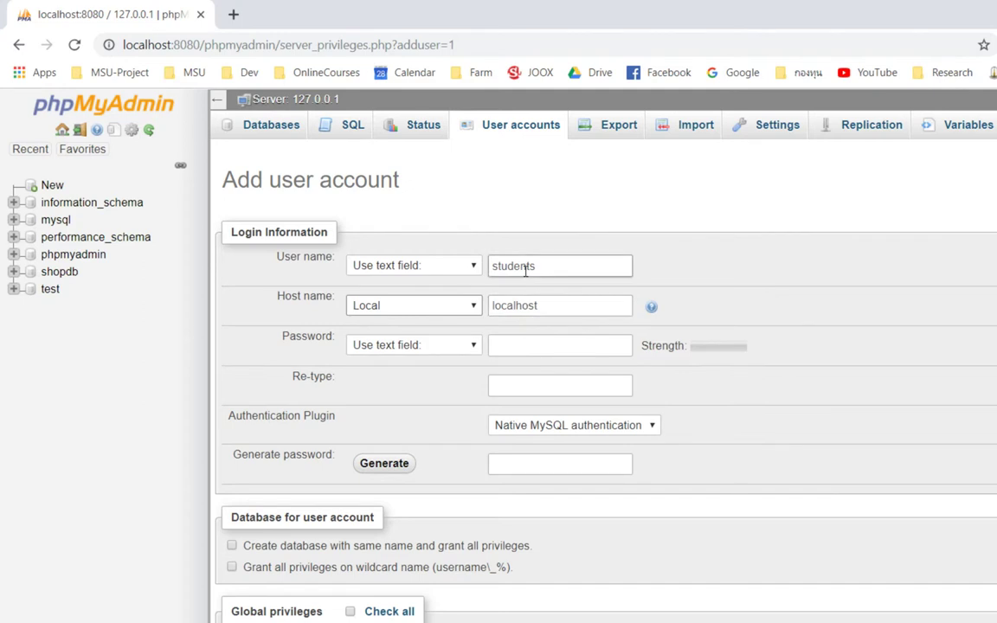
# Step: Correct the user name to student and enter the account password
pyautogui.doubleClick(574, 268)
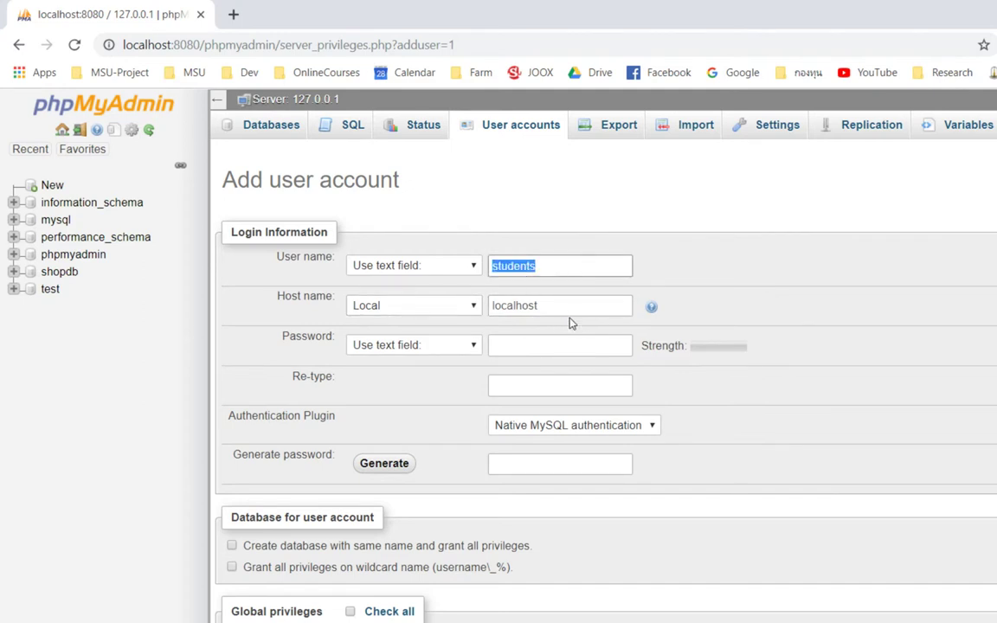
pyautogui.click(568, 266)
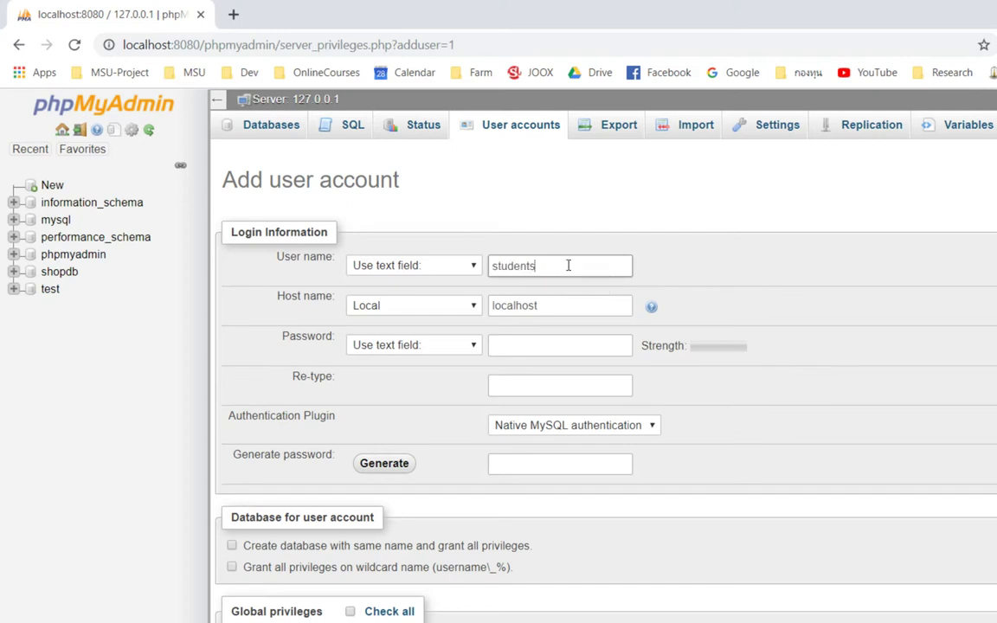
pyautogui.doubleClick(519, 264)
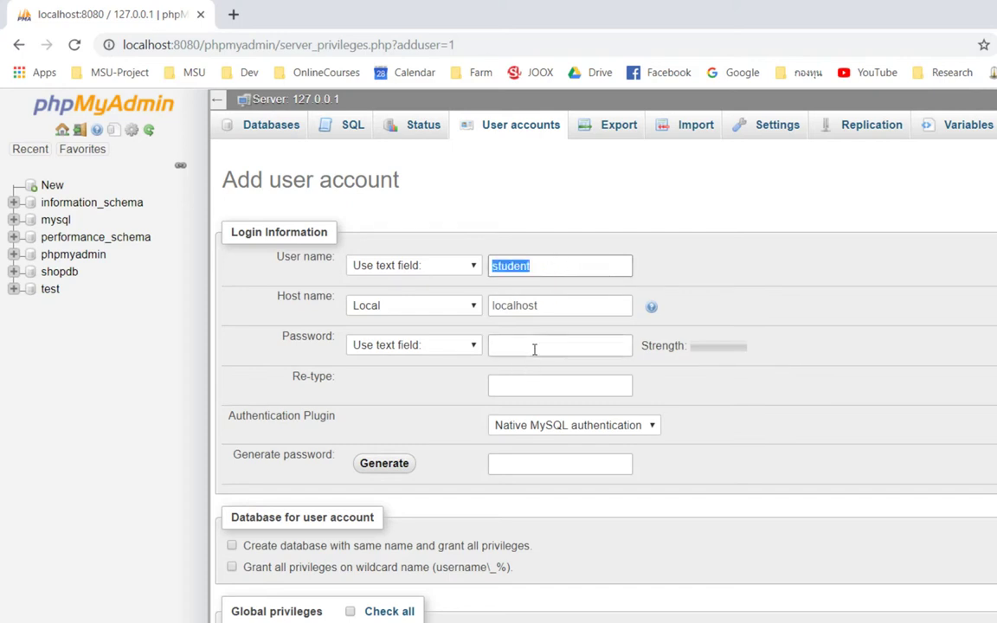
pyautogui.click(534, 349)
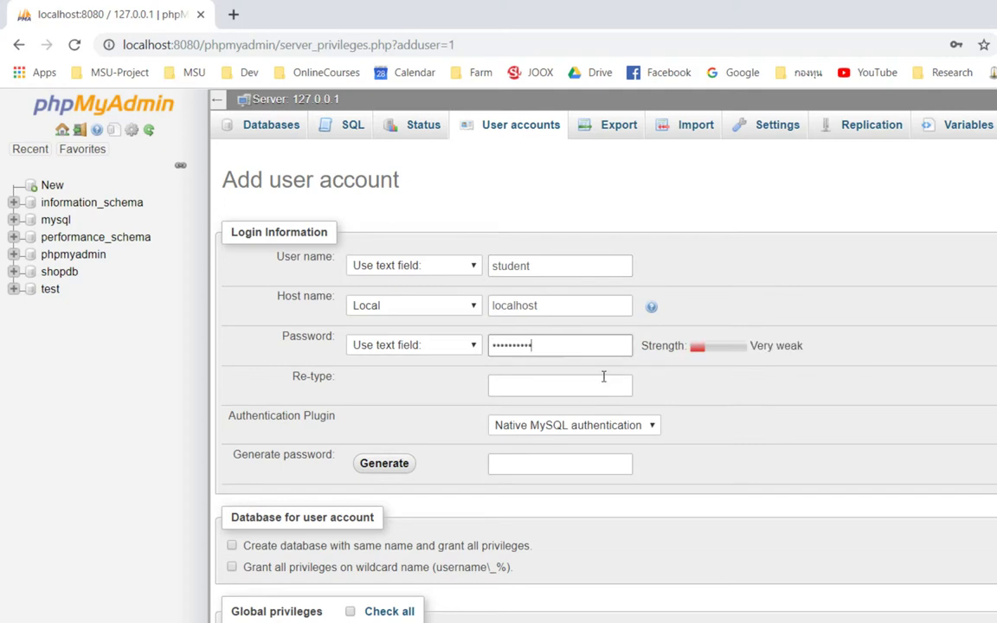
pyautogui.click(602, 383)
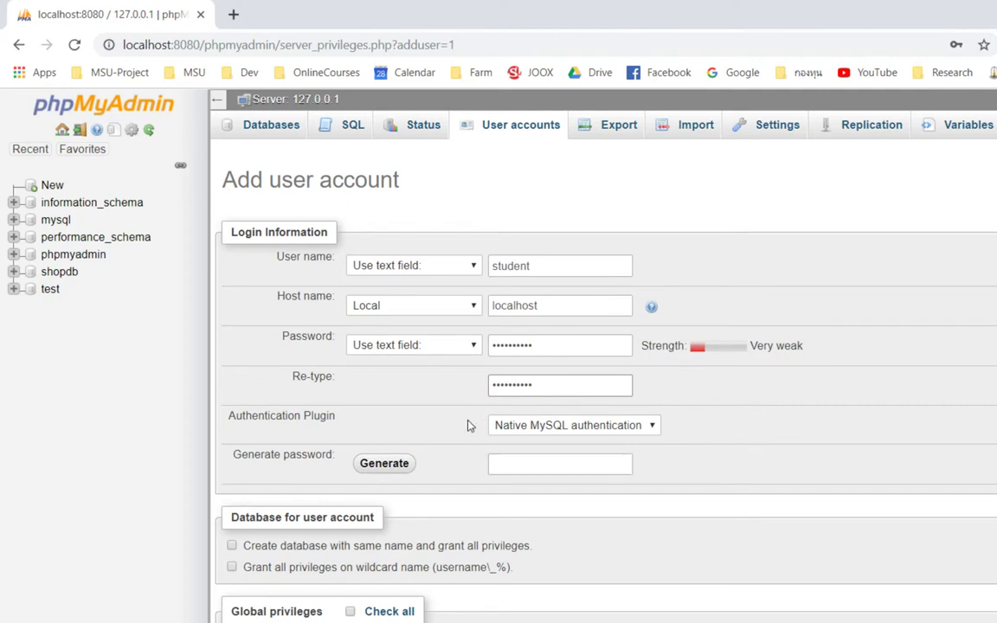
# Step: Review the global privileges and submit the new student account
pyautogui.scroll(-5, 585, 452)
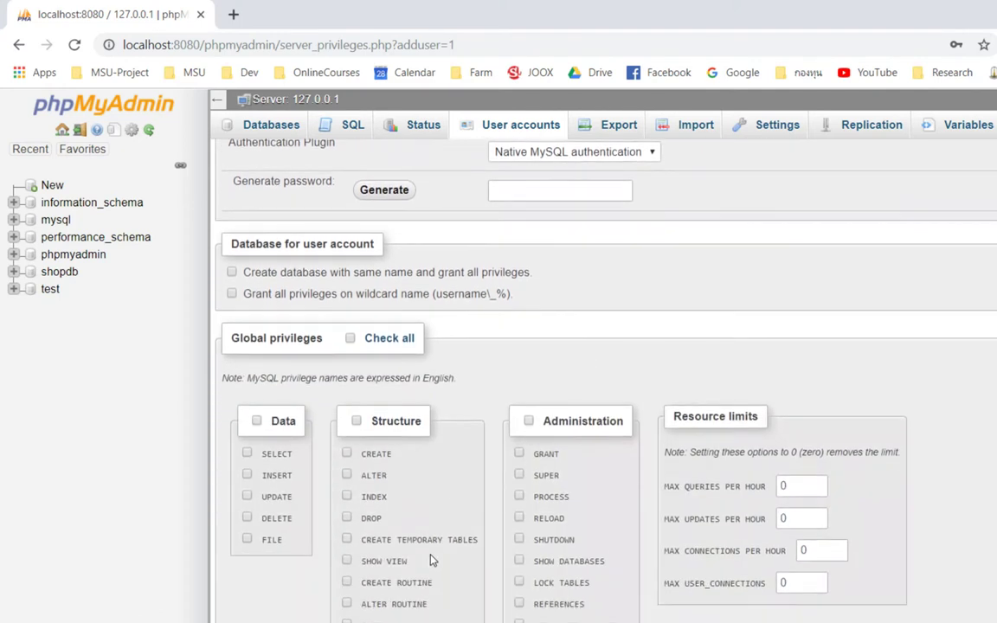
pyautogui.scroll(-2, 419, 564)
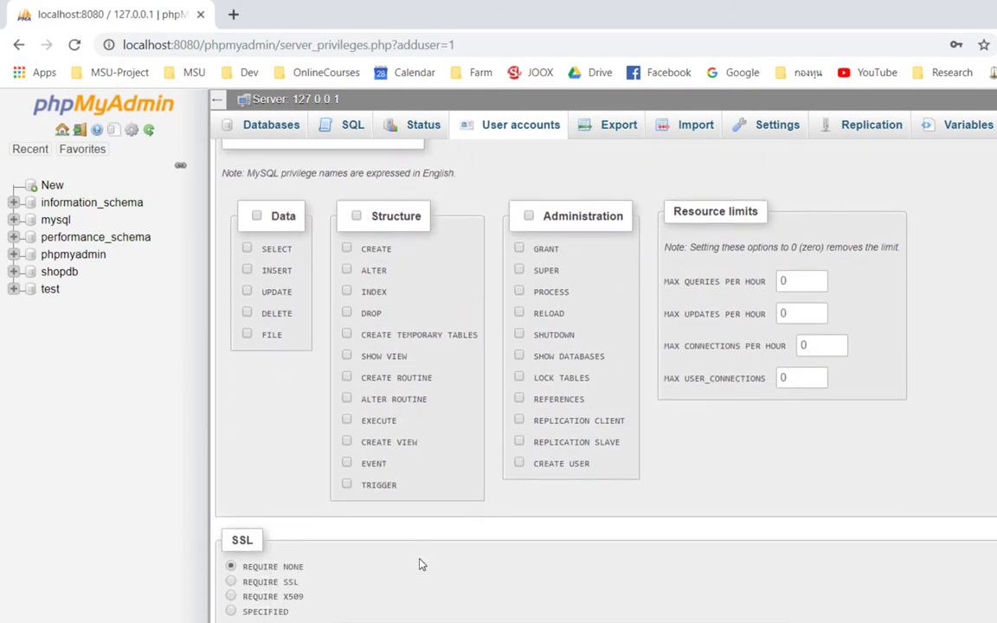
pyautogui.scroll(2, 324, 259)
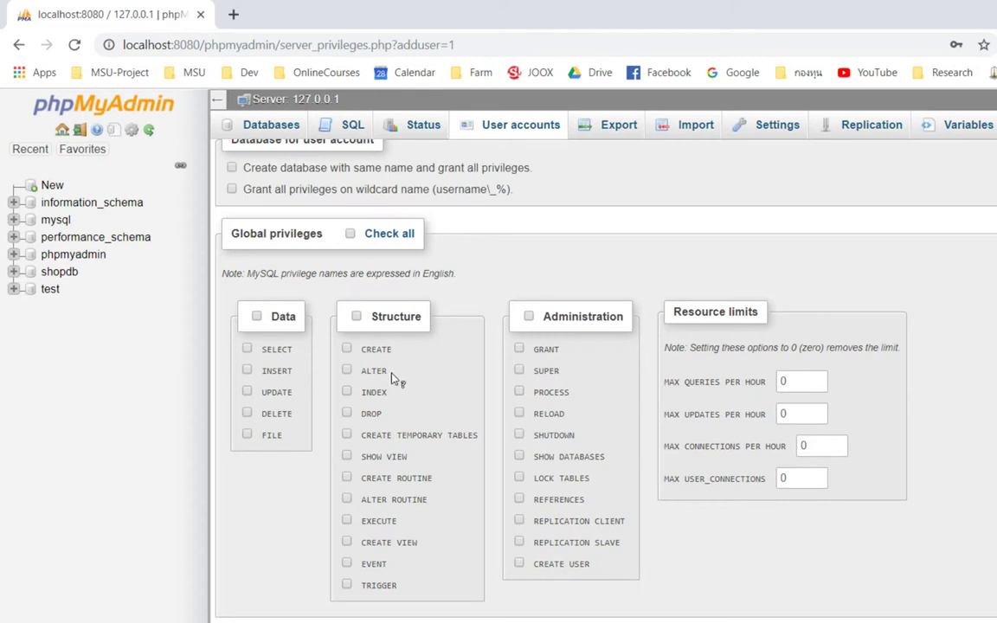
pyautogui.scroll(2, 734, 526)
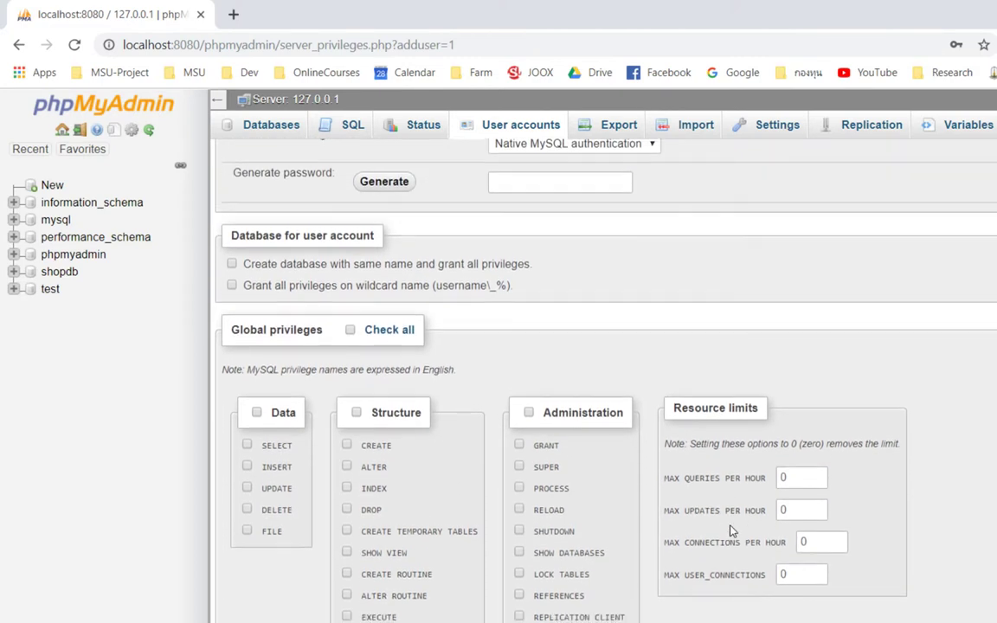
pyautogui.scroll(-3, 732, 531)
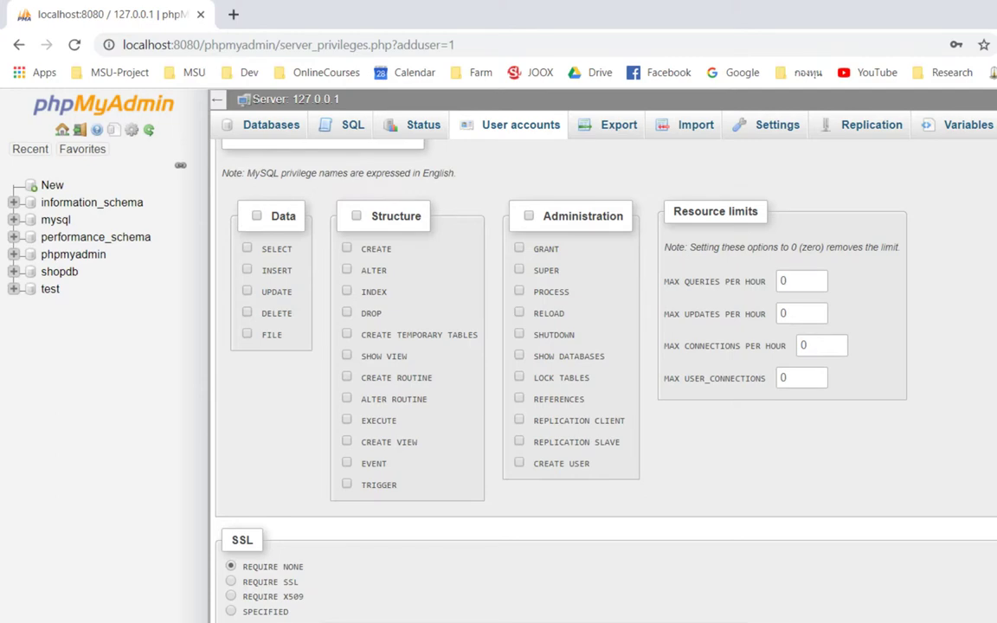
pyautogui.press('Return')
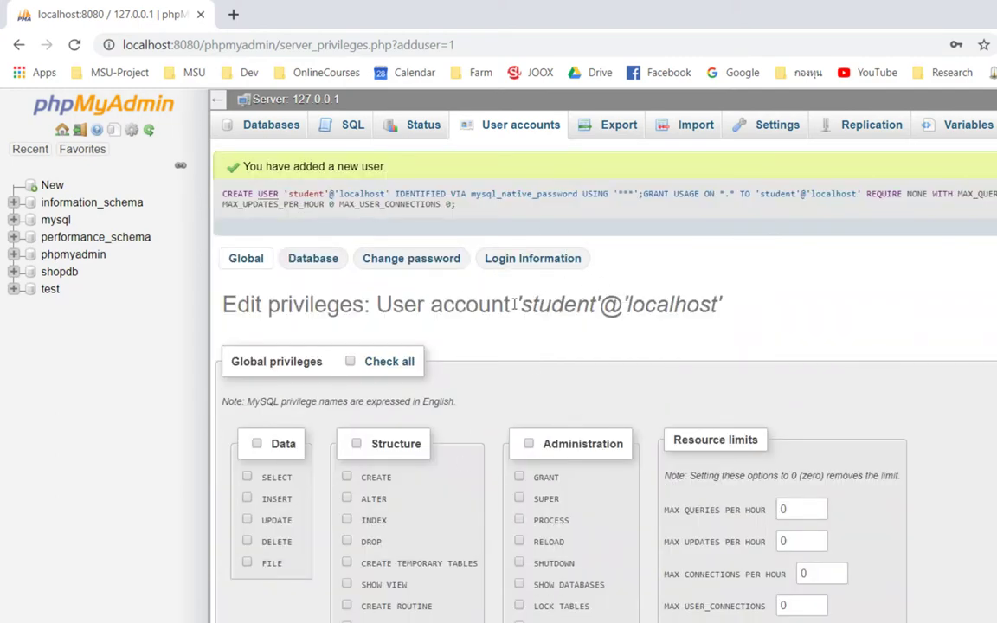
# Step: Log out, then log back in as root with an empty password
pyautogui.moveTo(522, 308); pyautogui.dragTo(734, 308)
pyautogui.click(734, 308)
pyautogui.click(30, 149)
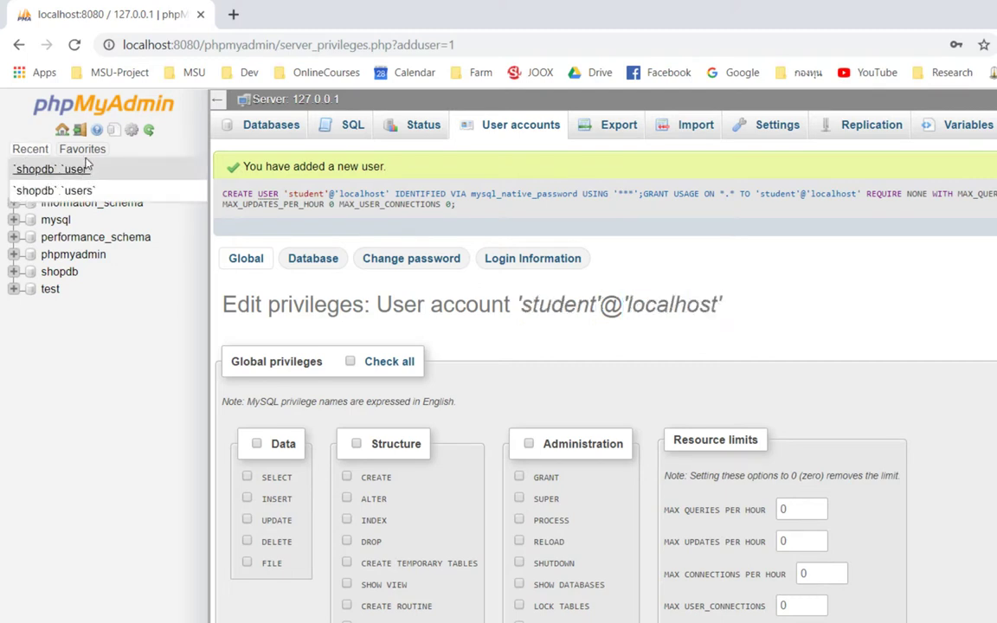
pyautogui.click(79, 130)
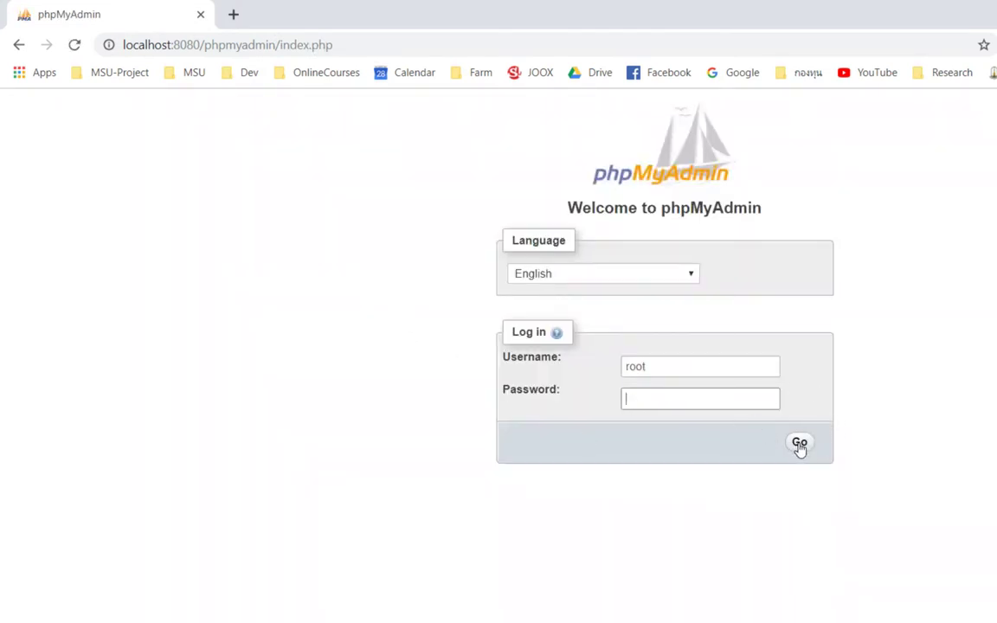
pyautogui.click(798, 445)
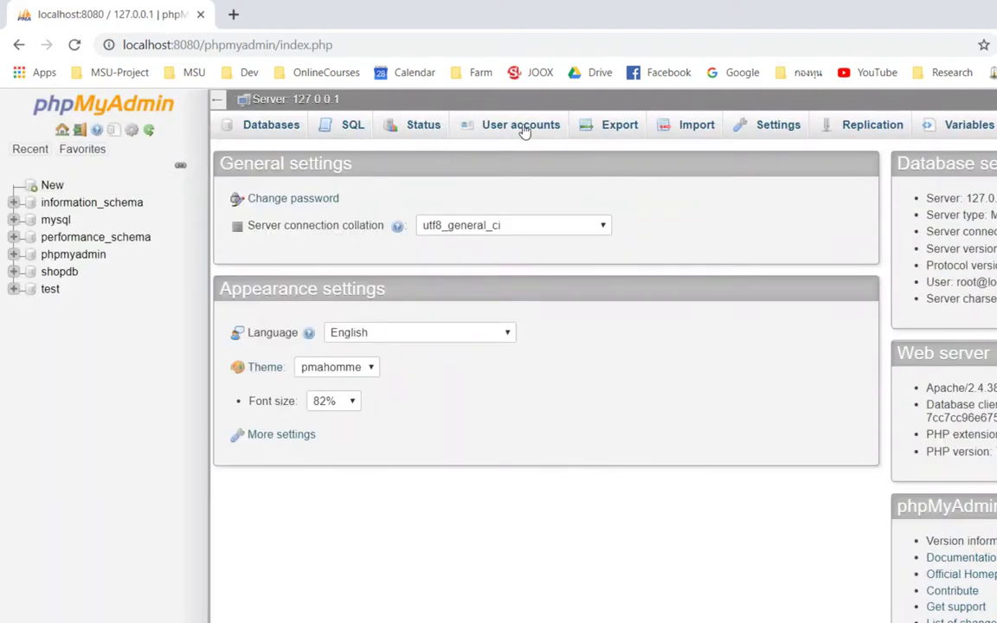
# Step: Grant student@localhost all Data and Structure global privileges
pyautogui.click(526, 129)
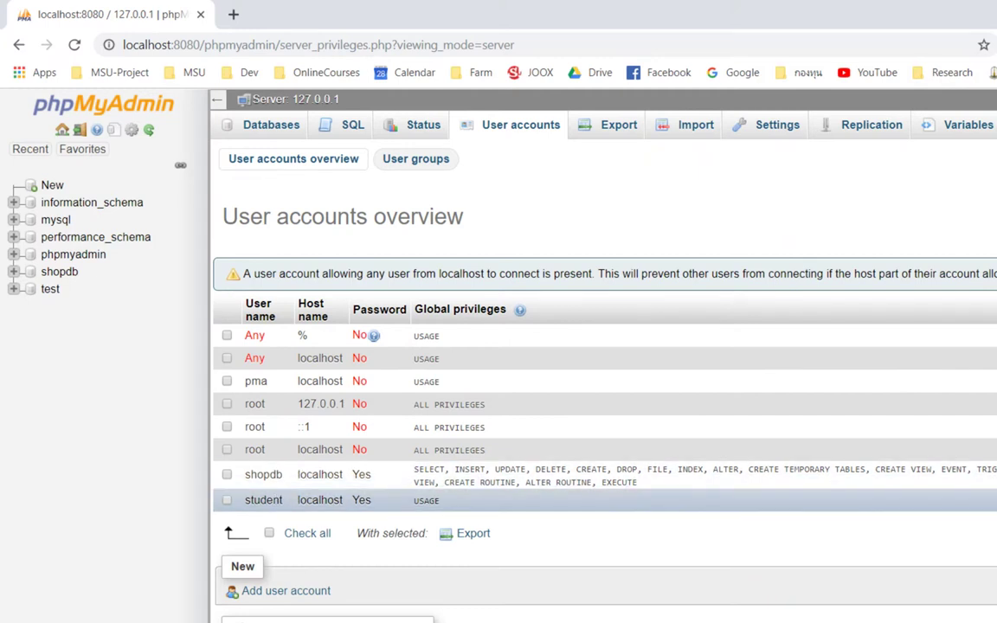
pyautogui.click(996, 501)
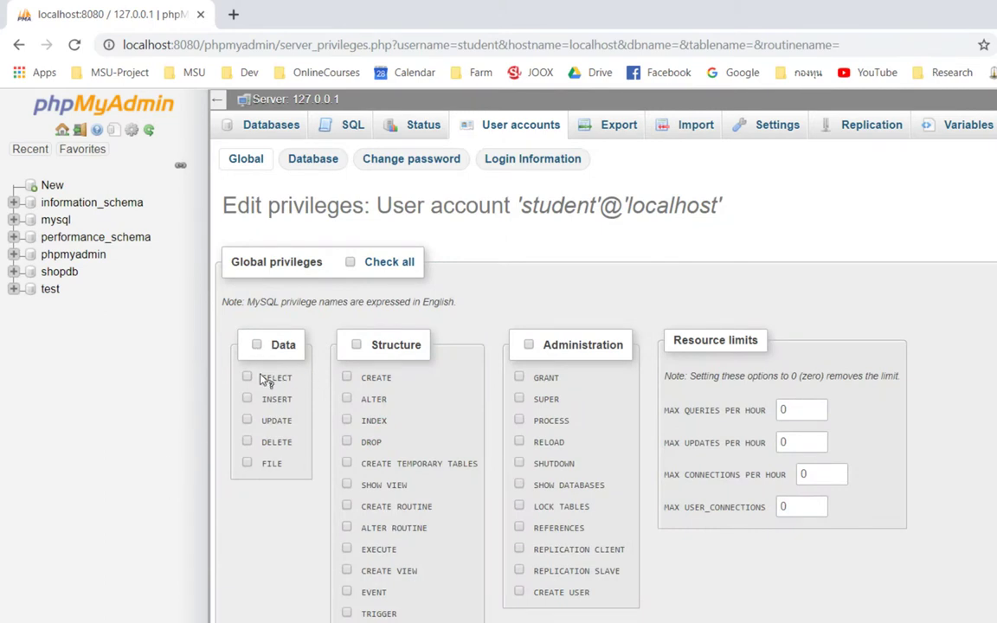
pyautogui.scroll(-2, 260, 378)
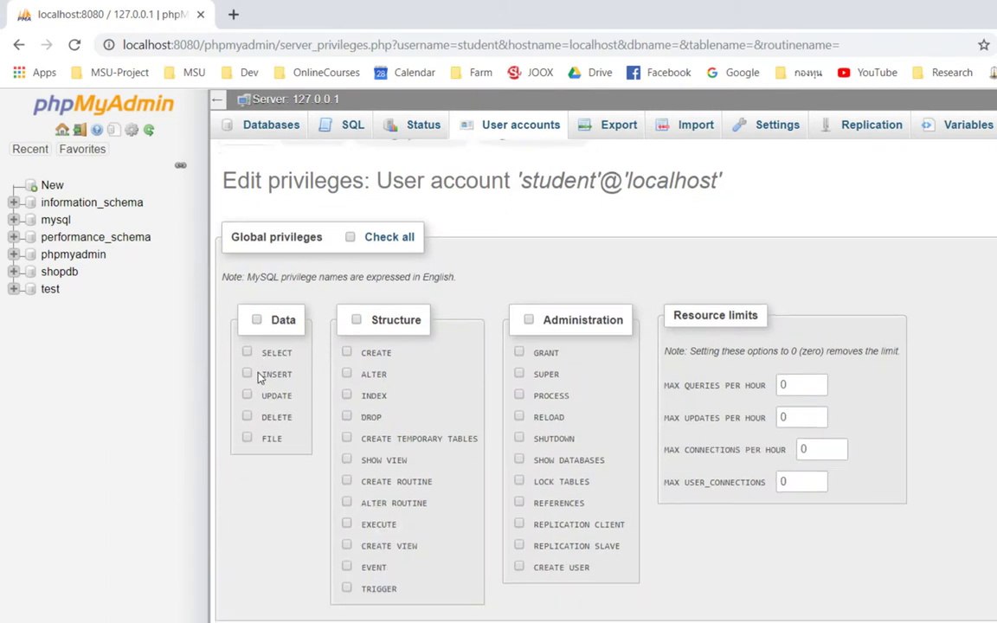
pyautogui.scroll(2, 260, 378)
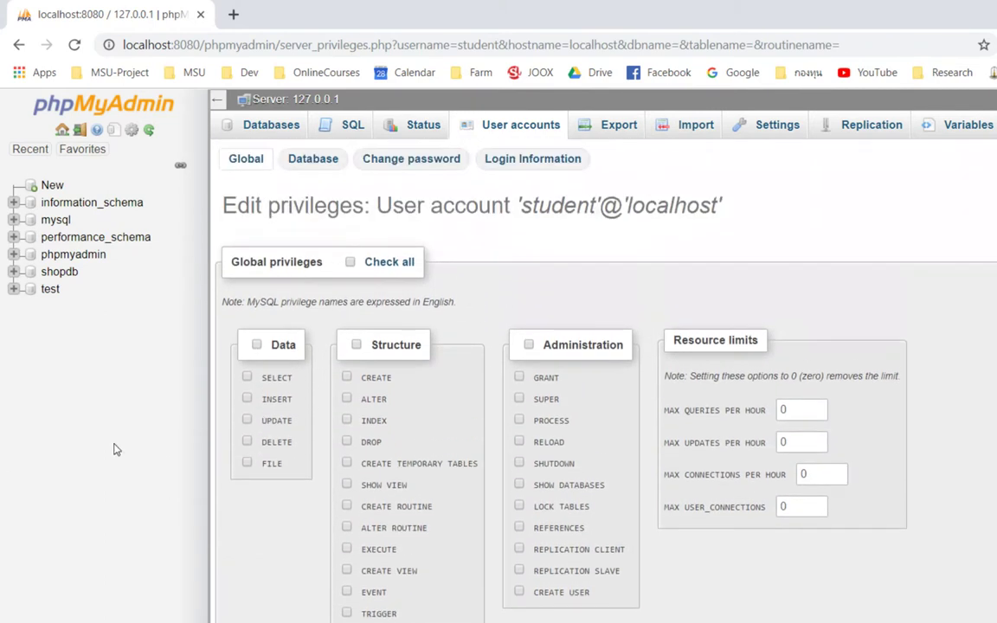
pyautogui.click(356, 345)
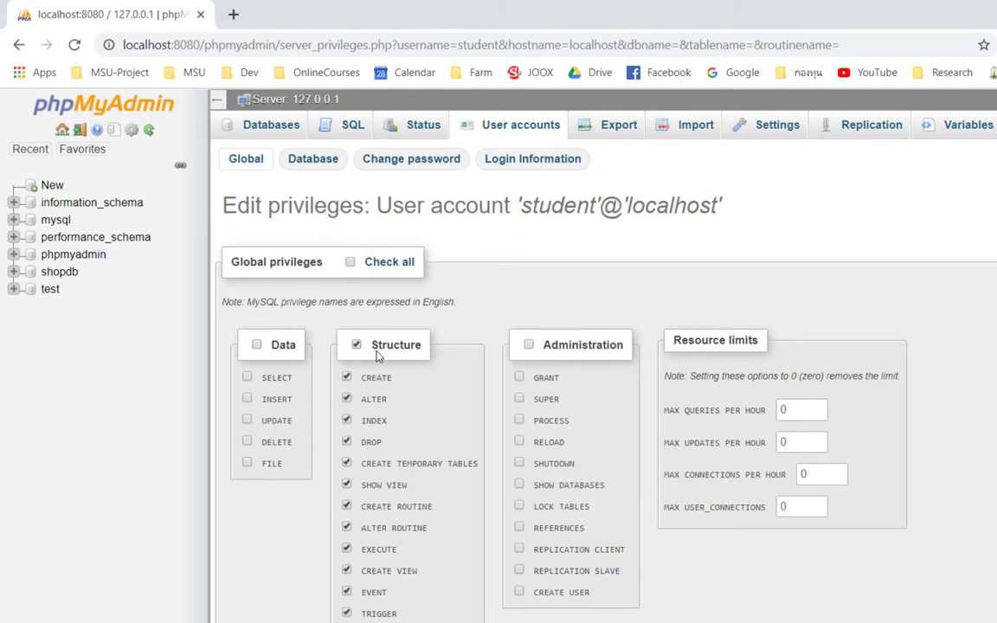
pyautogui.click(257, 345)
pyautogui.scroll(-3, 355, 433)
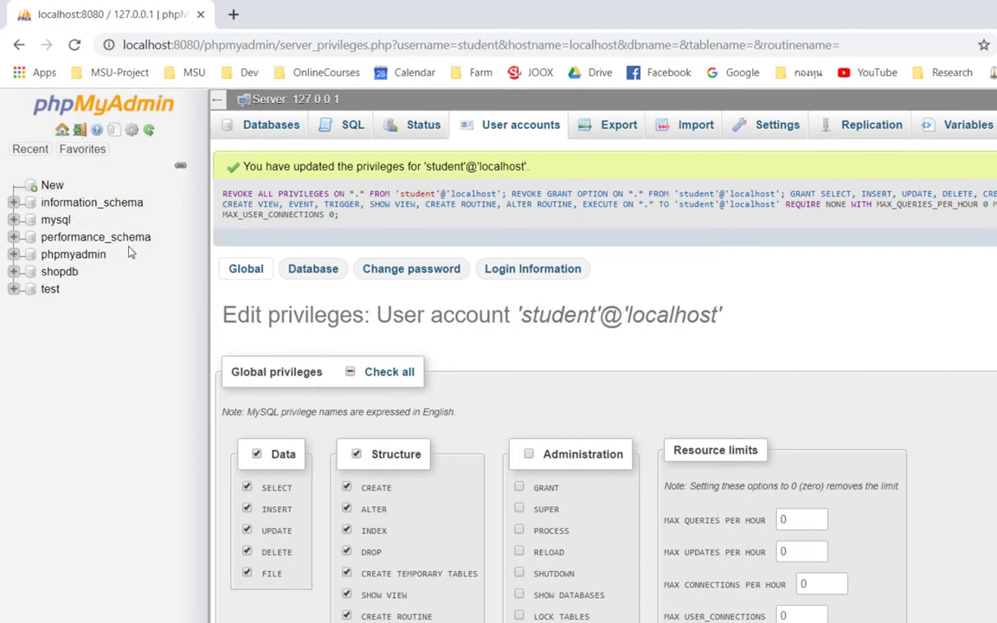
# Step: Log out and enter student as the login username
pyautogui.click(77, 133)
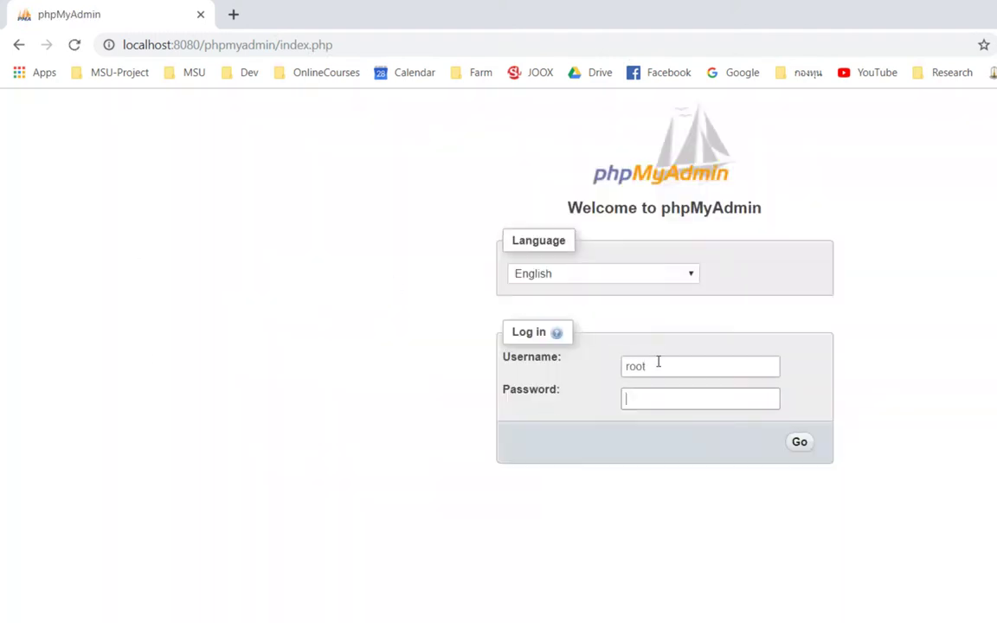
pyautogui.moveTo(706, 367); pyautogui.dragTo(545, 363)
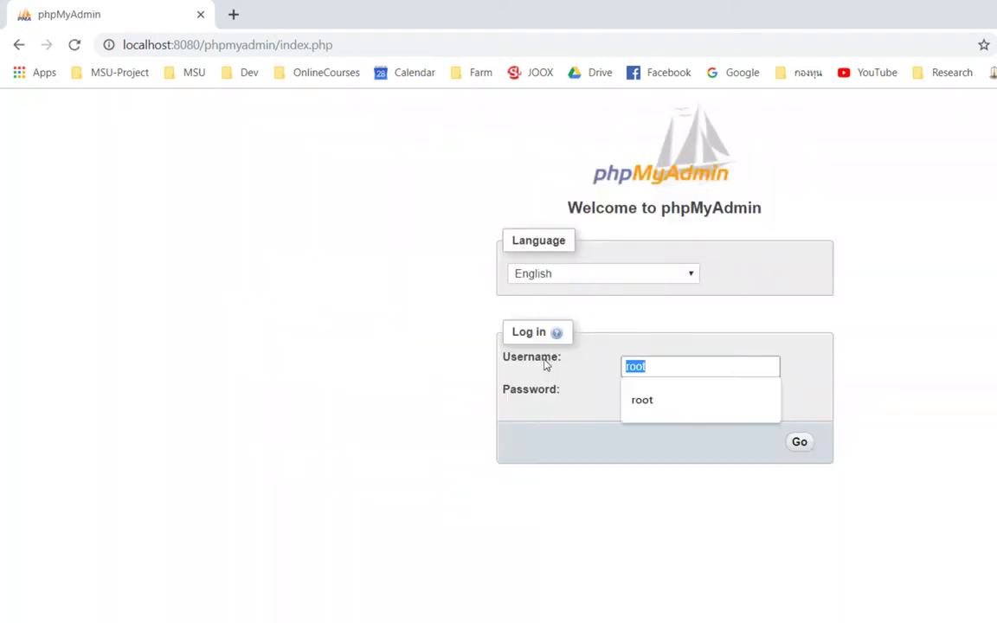
pyautogui.write('stud')
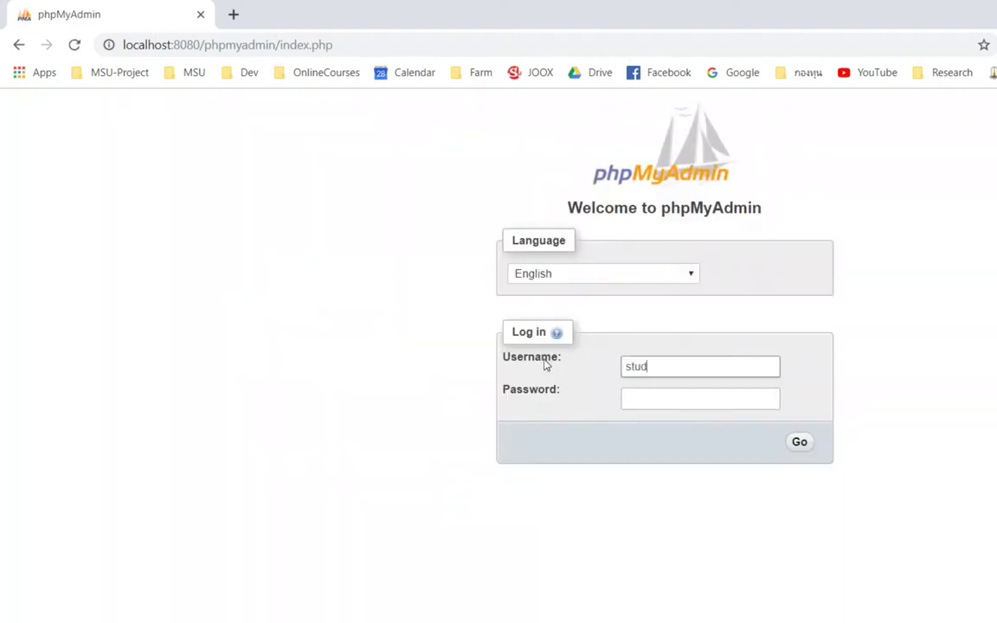
pyautogui.write('ent')
pyautogui.press('Tab')
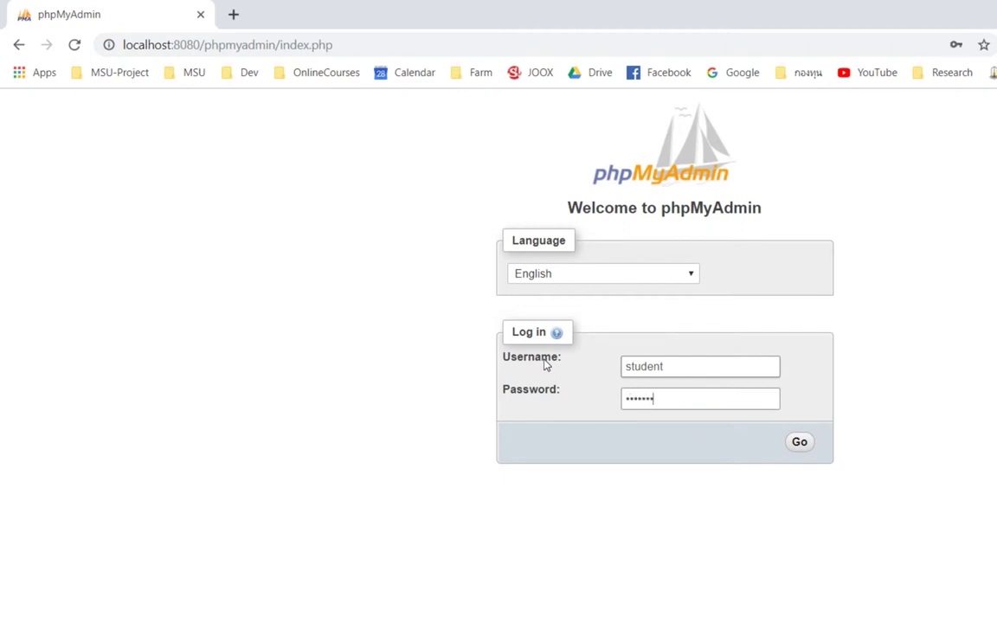
# Step: Log in as student and go to the Databases page
pyautogui.press('Return')
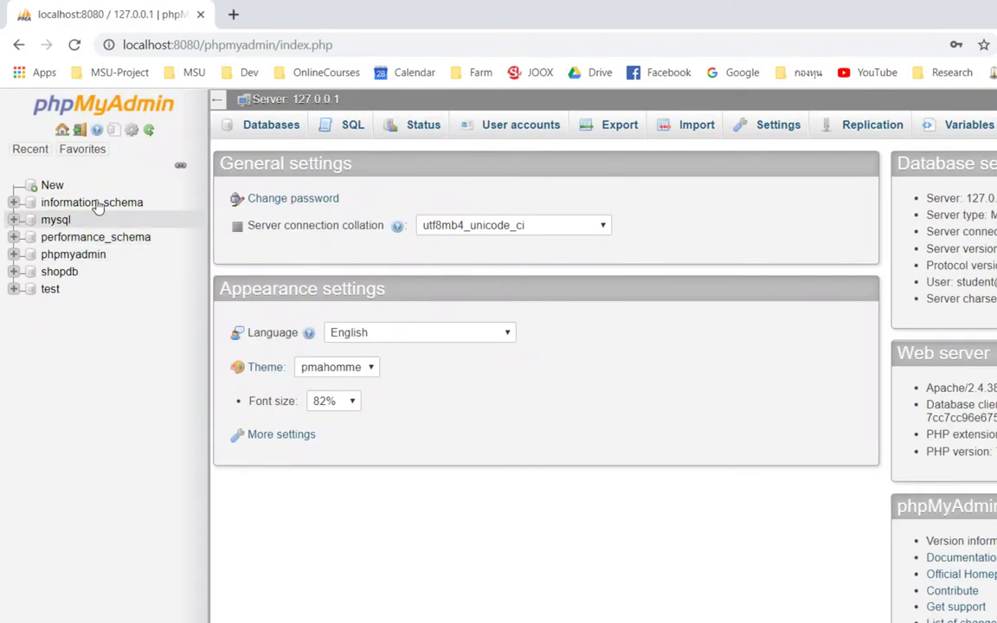
pyautogui.click(30, 149)
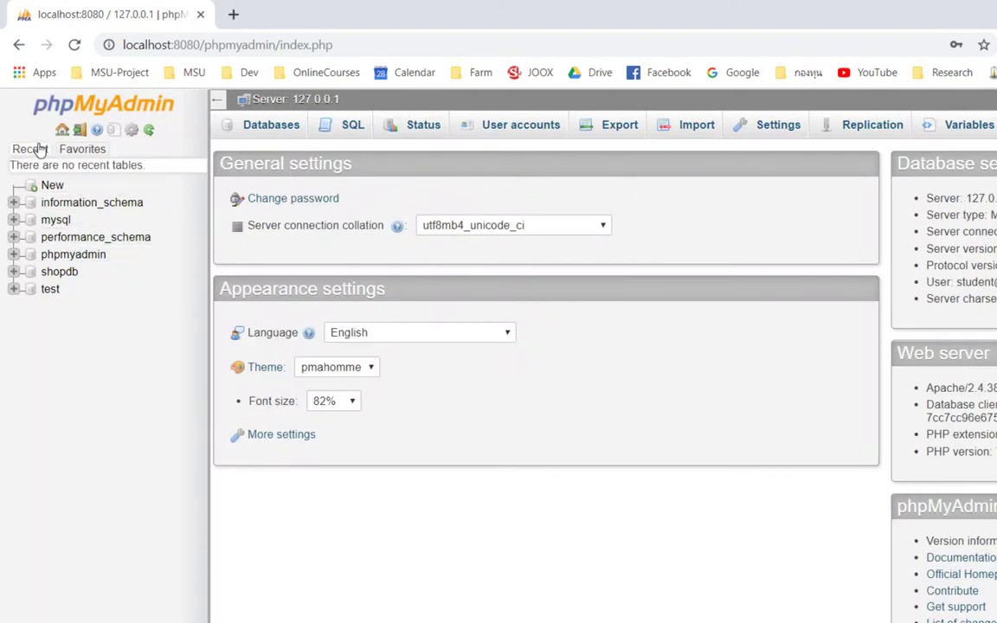
pyautogui.click(53, 189)
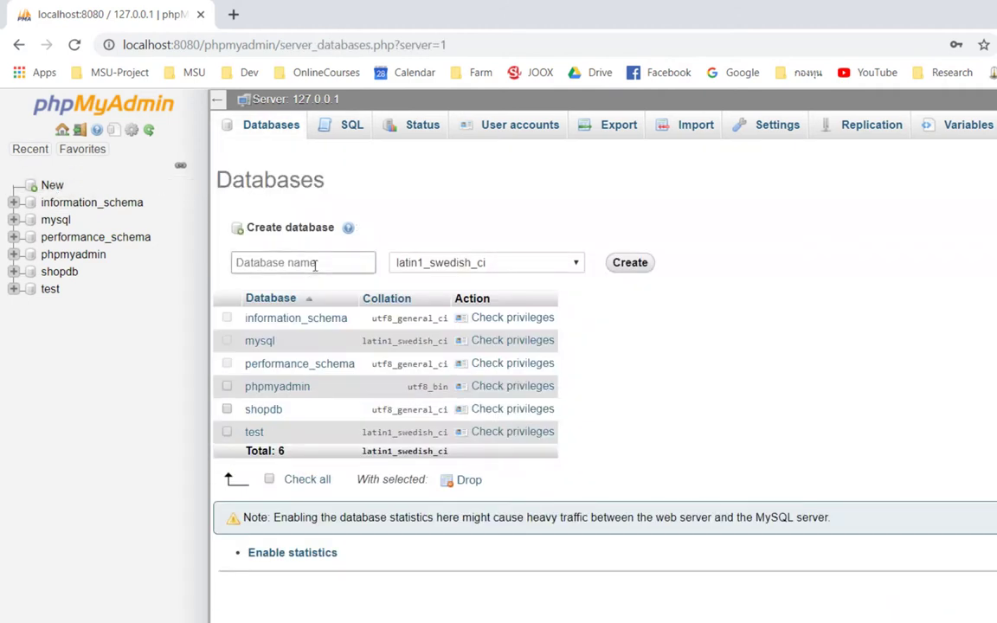
# Step: Create database studentdb with utf8_general_ci collation and open it from the tree
pyautogui.click(336, 264)
pyautogui.write('studentdb')
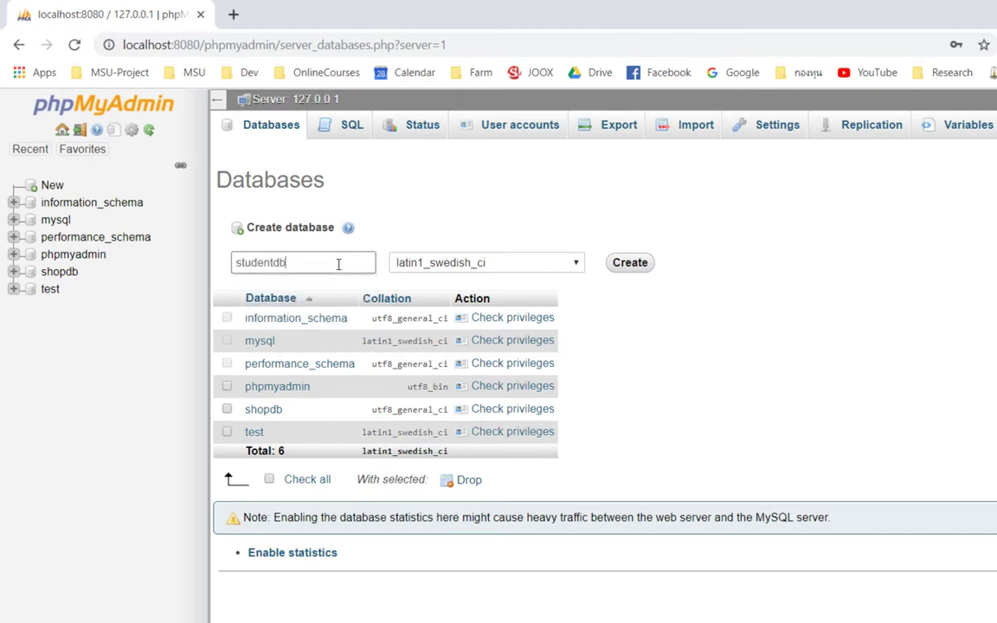
pyautogui.click(574, 263)
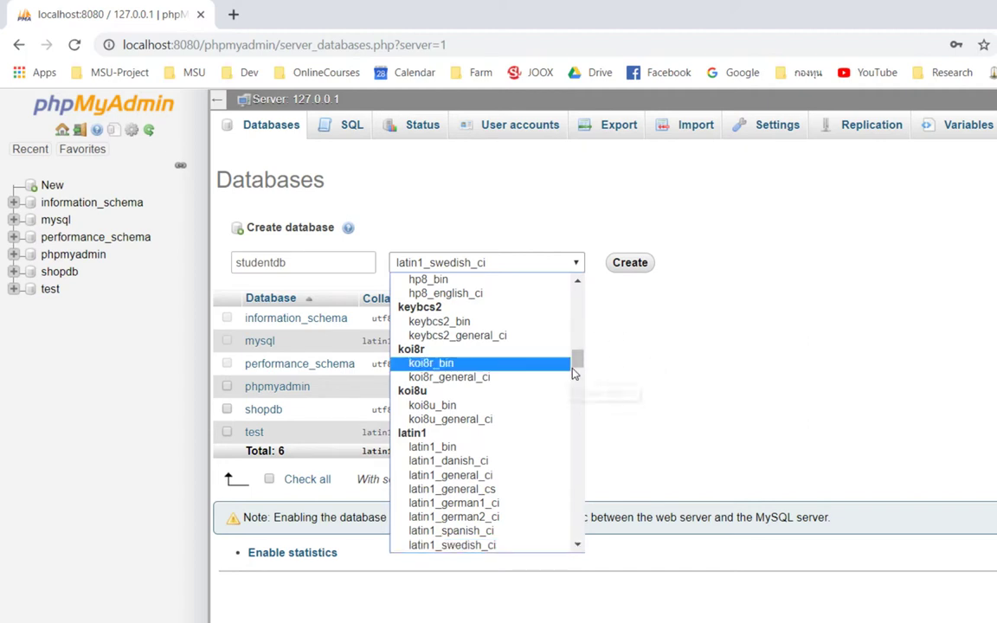
pyautogui.moveTo(579, 368); pyautogui.dragTo(576, 504)
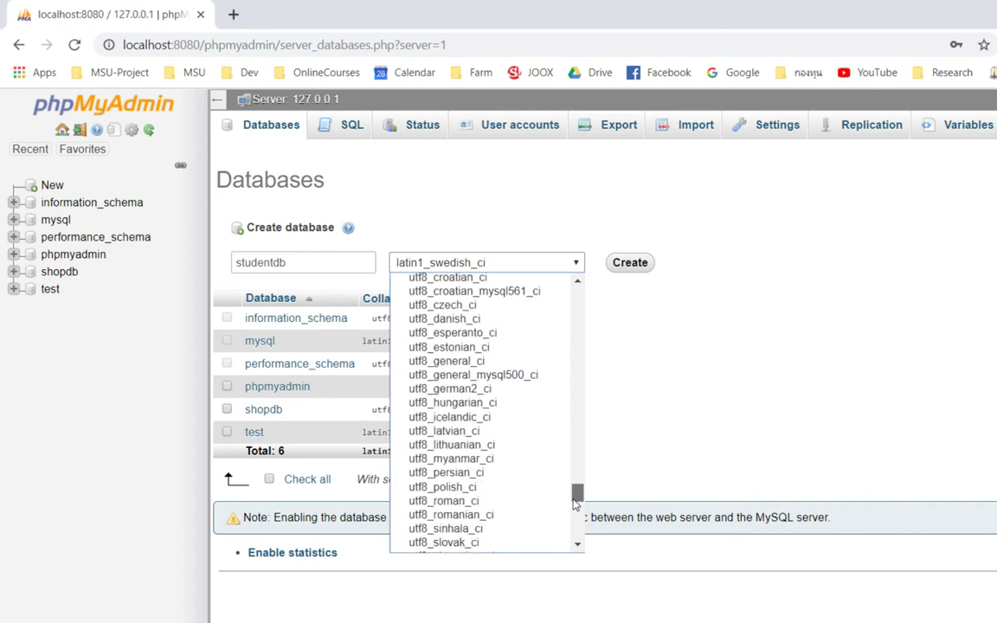
pyautogui.click(499, 368)
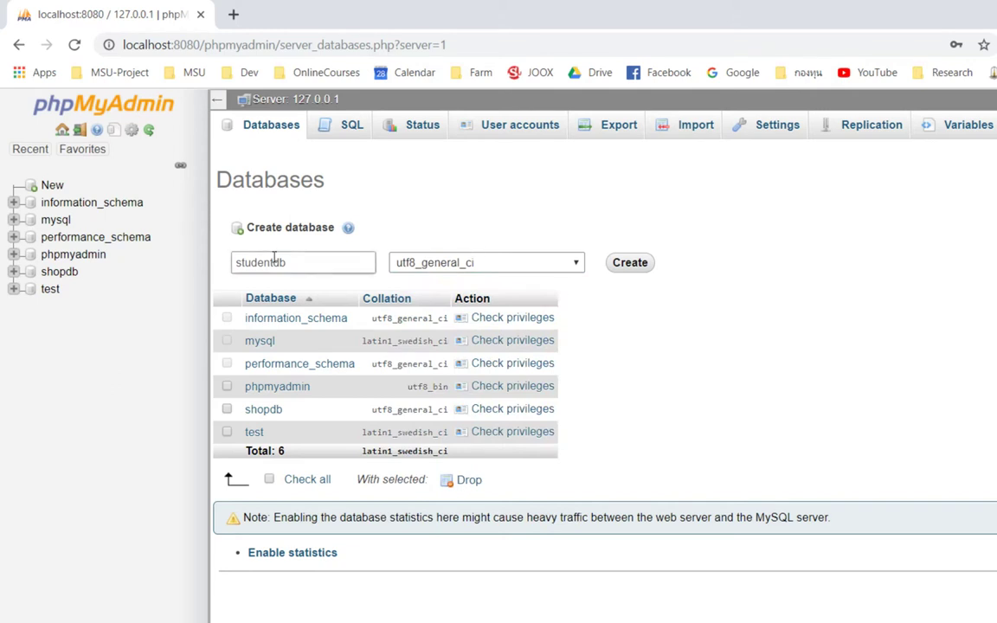
pyautogui.click(630, 263)
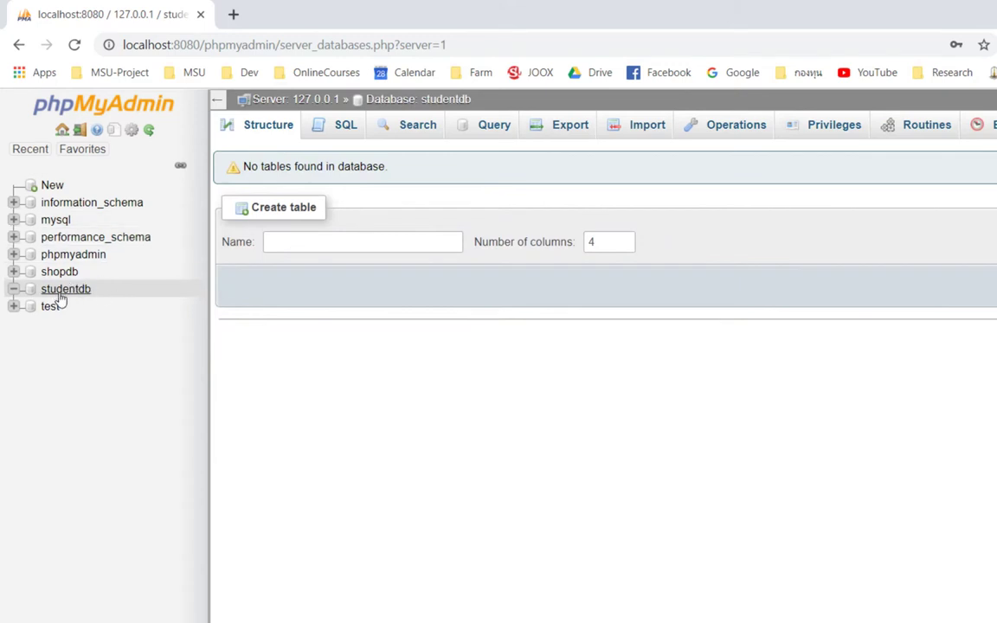
pyautogui.click(72, 290)
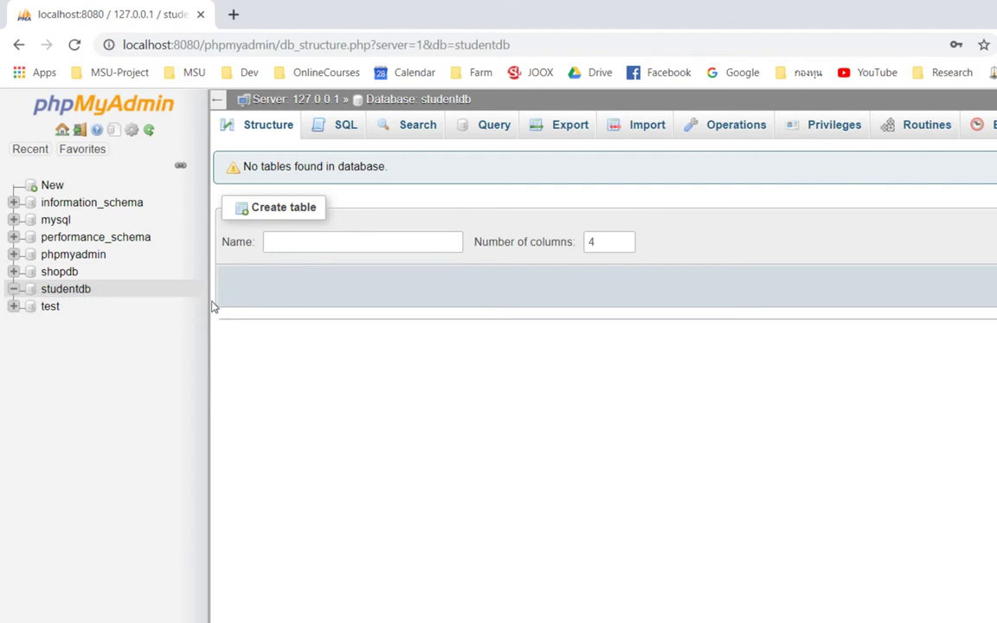
# Step: Name the new table user with 4 columns and submit the Create table form
pyautogui.click(370, 241)
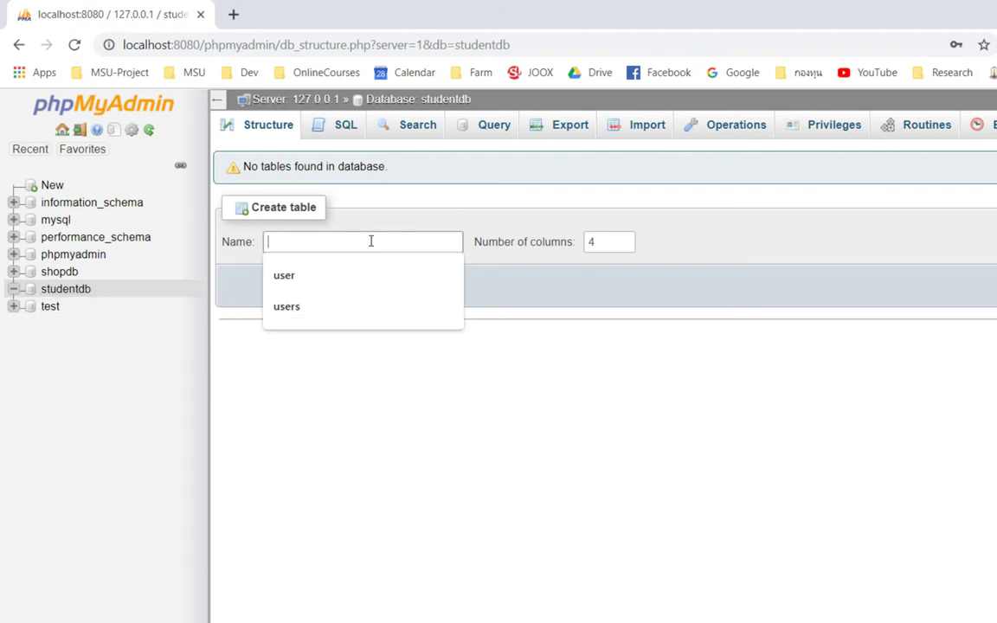
pyautogui.click(427, 219)
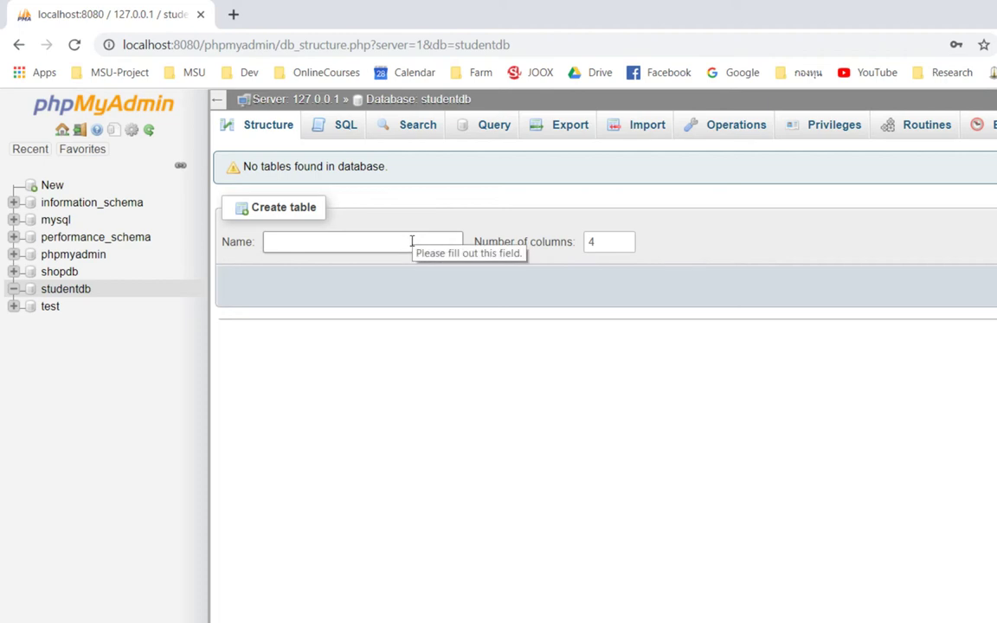
pyautogui.click(412, 242)
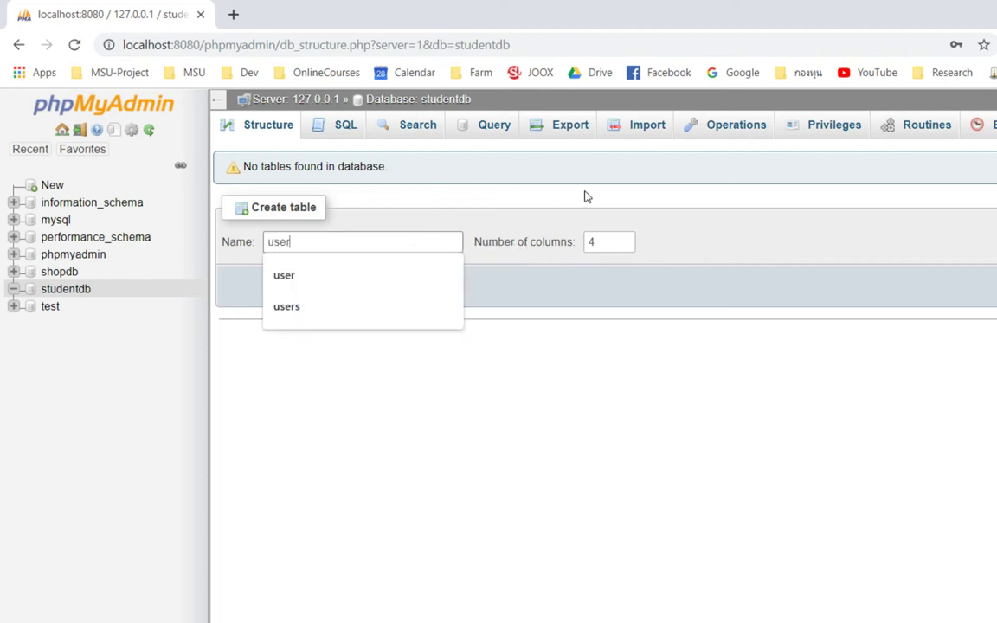
pyautogui.click(484, 210)
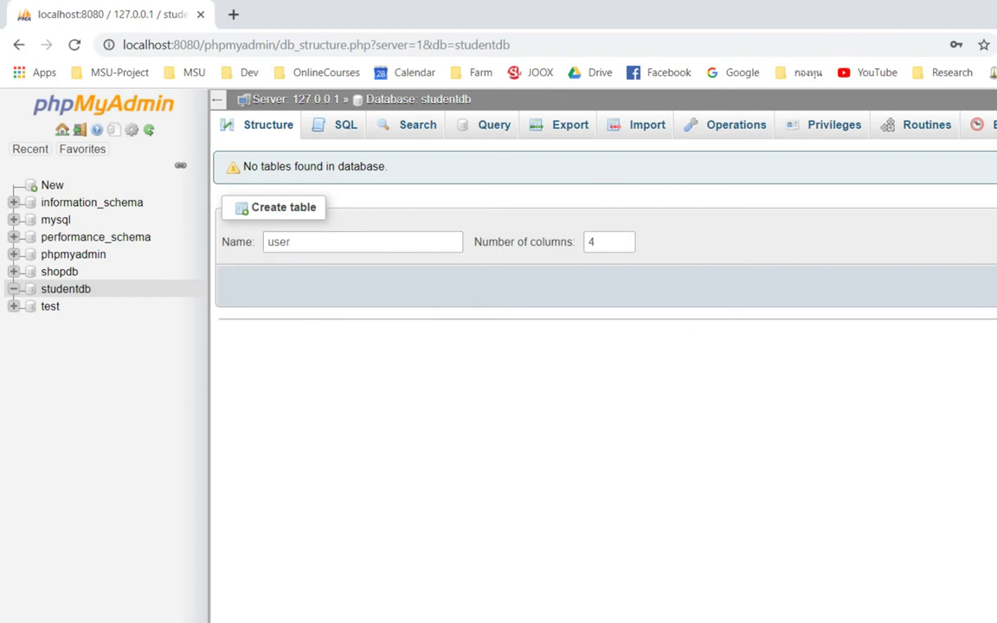
pyautogui.click(961, 314)
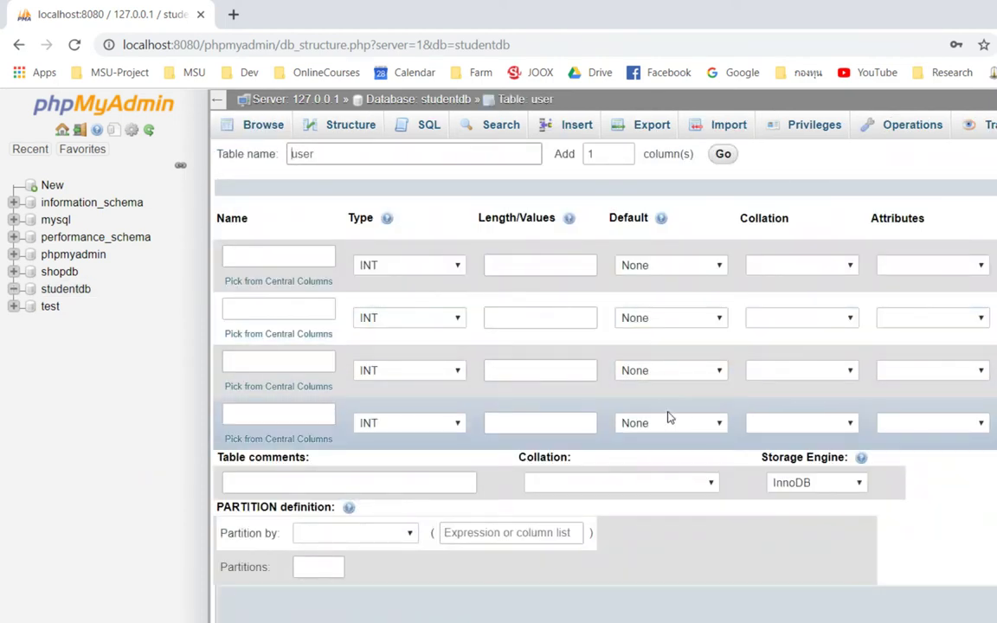
# Step: Name the four columns idx, username, password and fullname
pyautogui.click(273, 255)
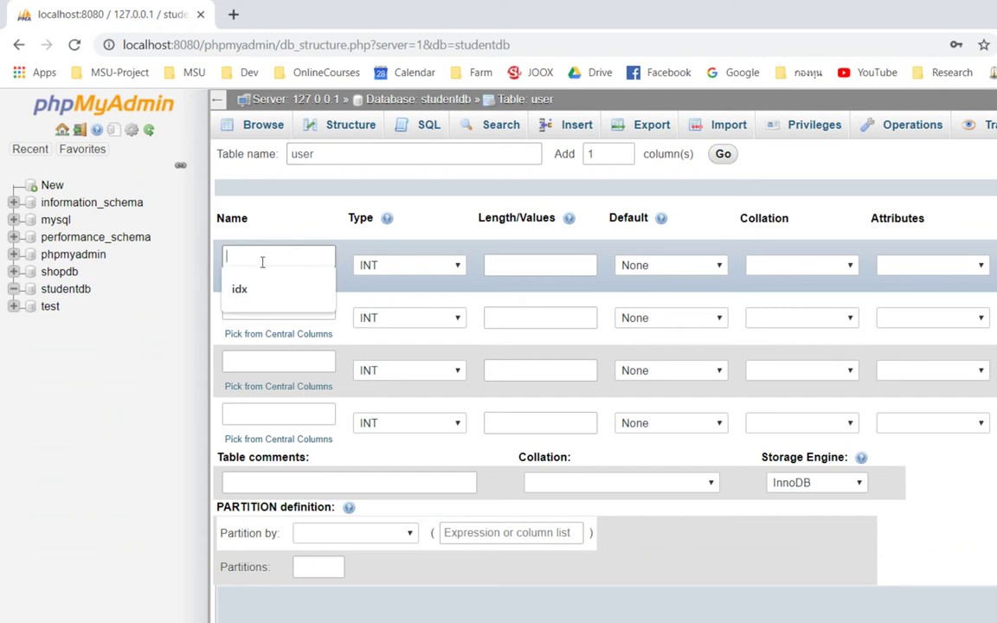
pyautogui.click(256, 288)
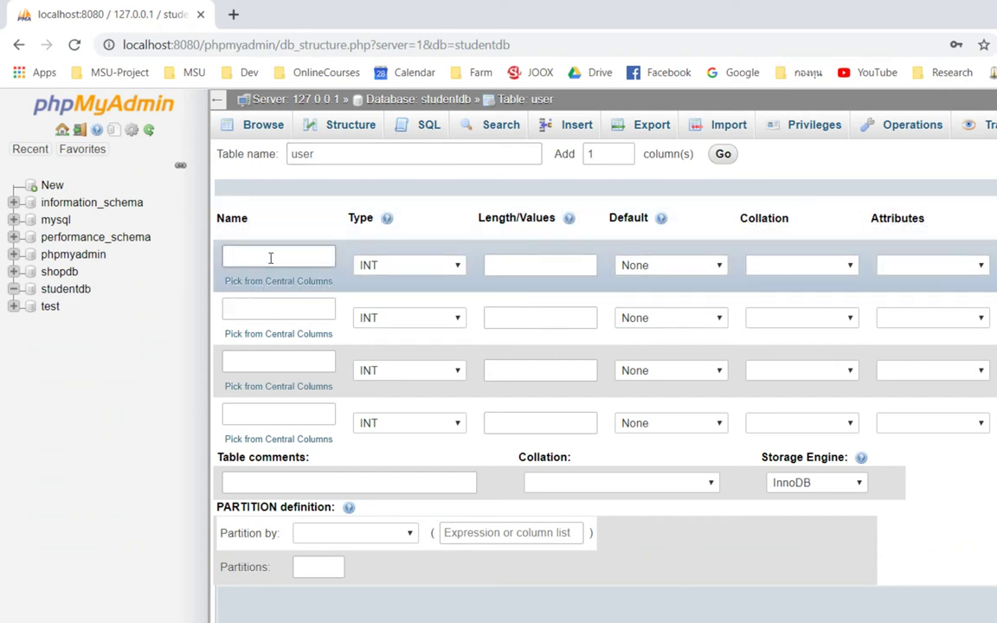
pyautogui.click(270, 258)
pyautogui.click(301, 258)
pyautogui.click(262, 291)
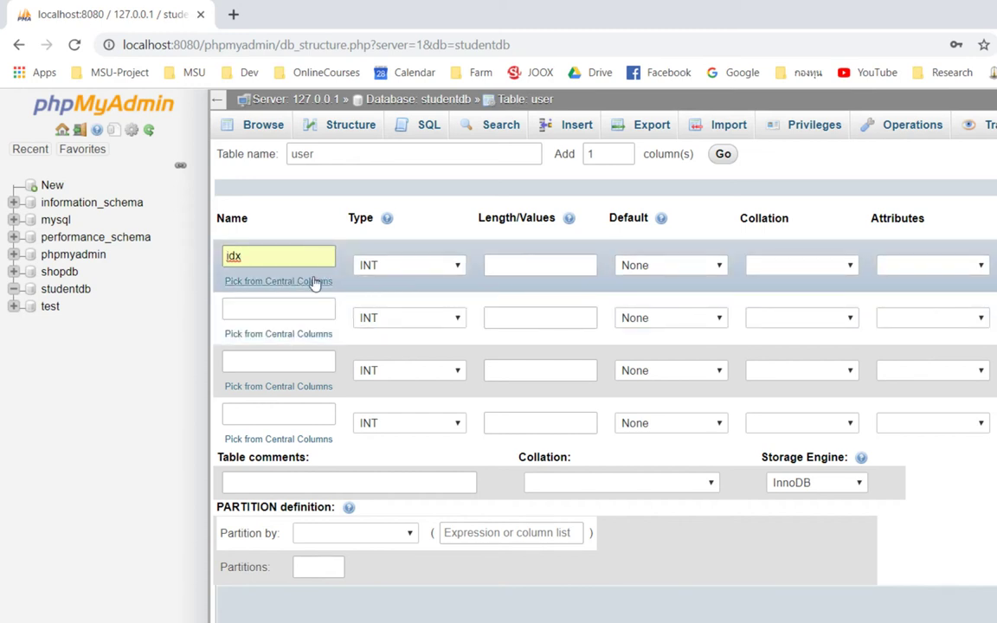
pyautogui.click(258, 304)
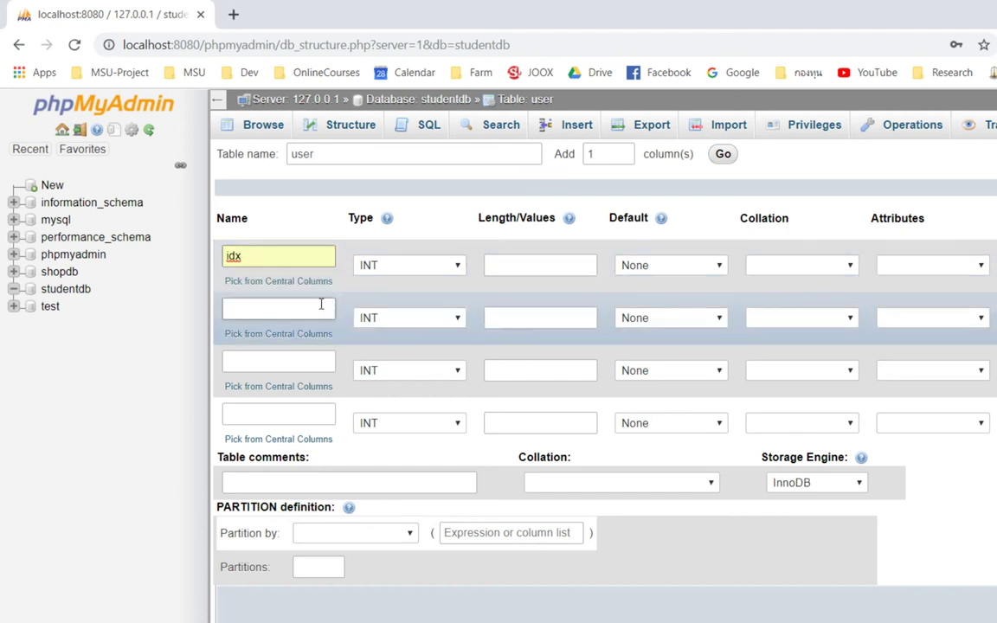
pyautogui.click(282, 344)
pyautogui.click(322, 356)
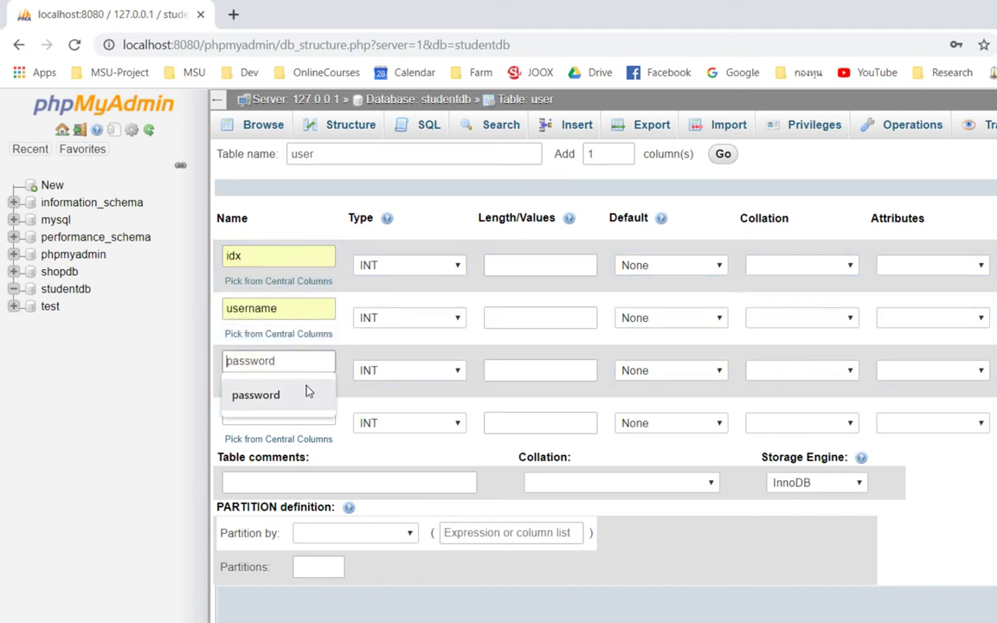
pyautogui.click(305, 393)
pyautogui.click(312, 414)
pyautogui.click(302, 461)
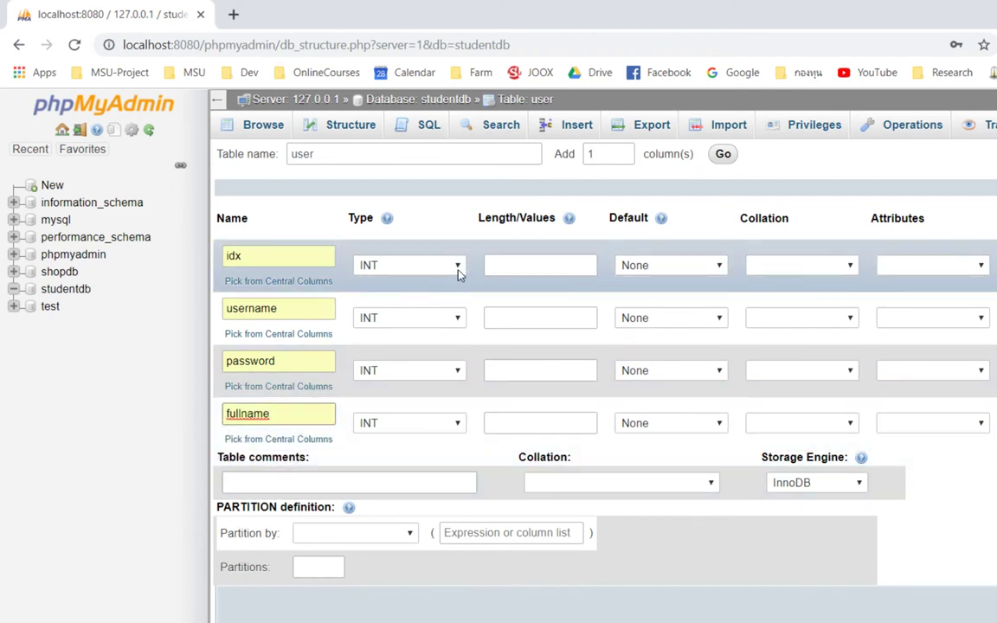
# Step: Make username VARCHAR(50), and password and fullname VARCHAR(100)
pyautogui.click(456, 317)
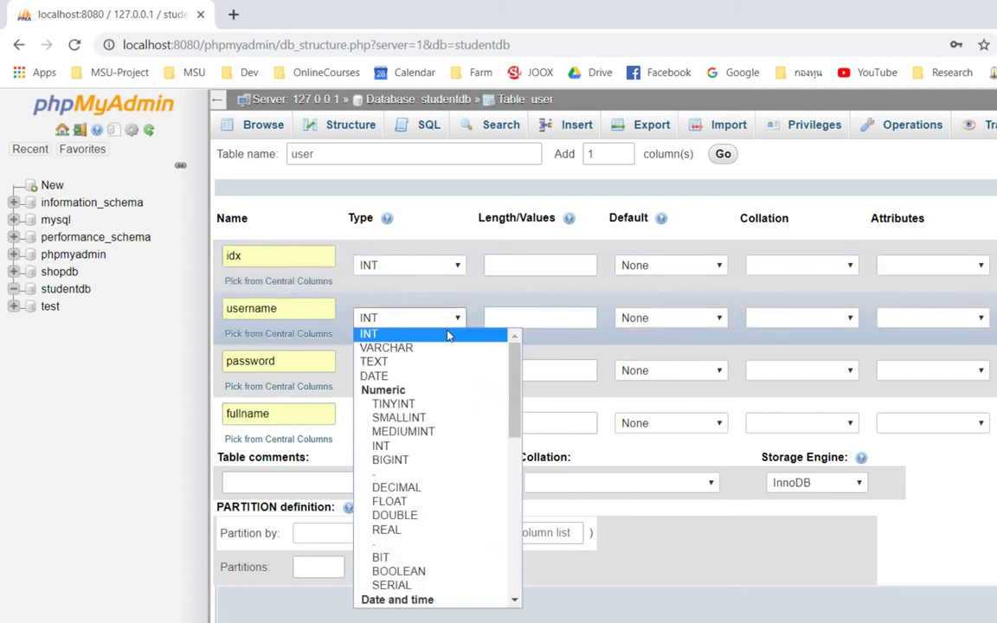
pyautogui.click(447, 350)
pyautogui.click(438, 370)
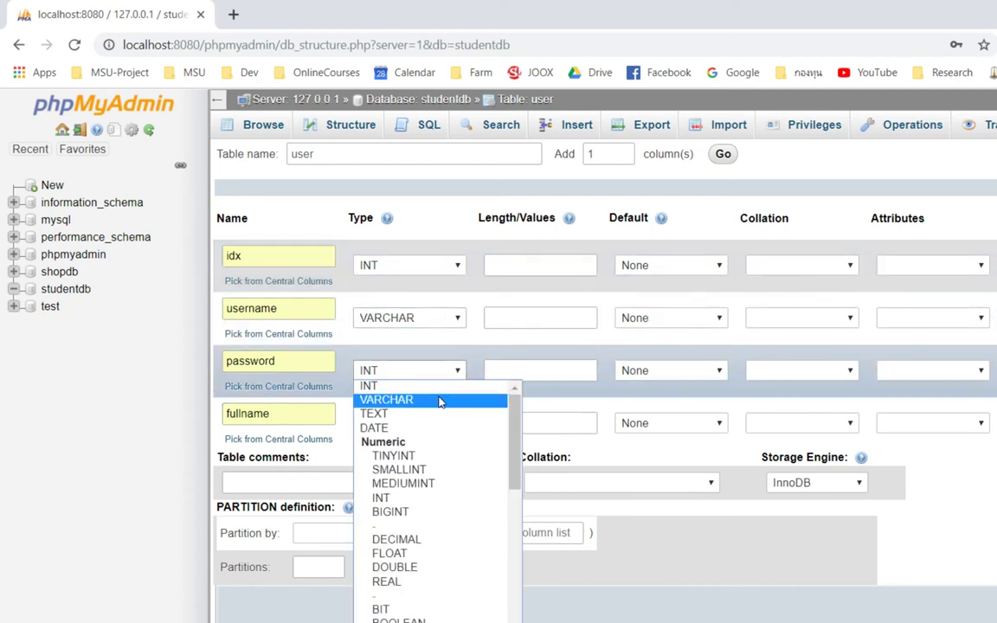
pyautogui.click(441, 401)
pyautogui.click(443, 420)
pyautogui.click(443, 453)
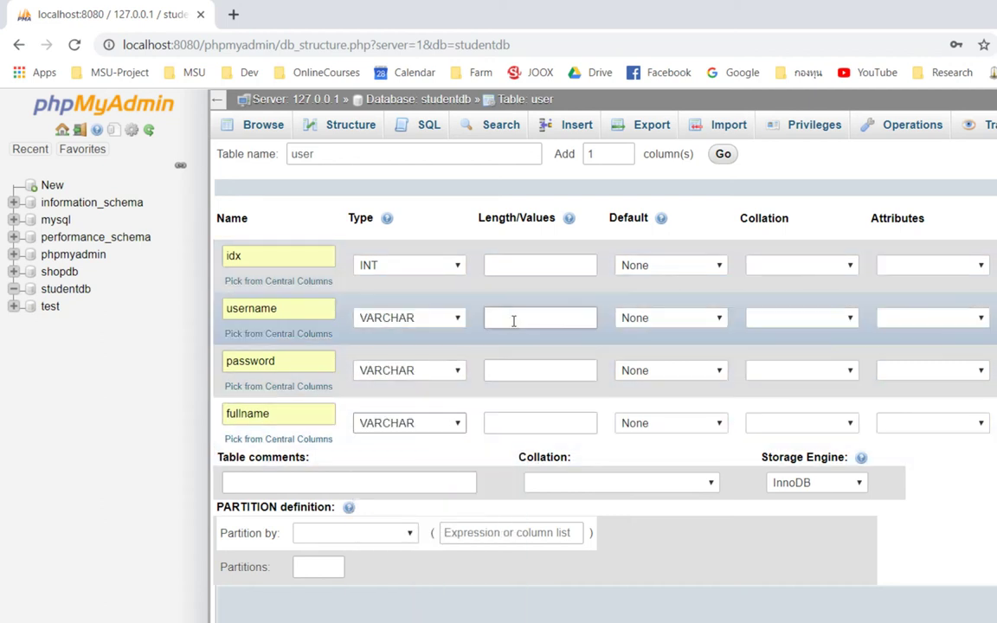
pyautogui.click(521, 318)
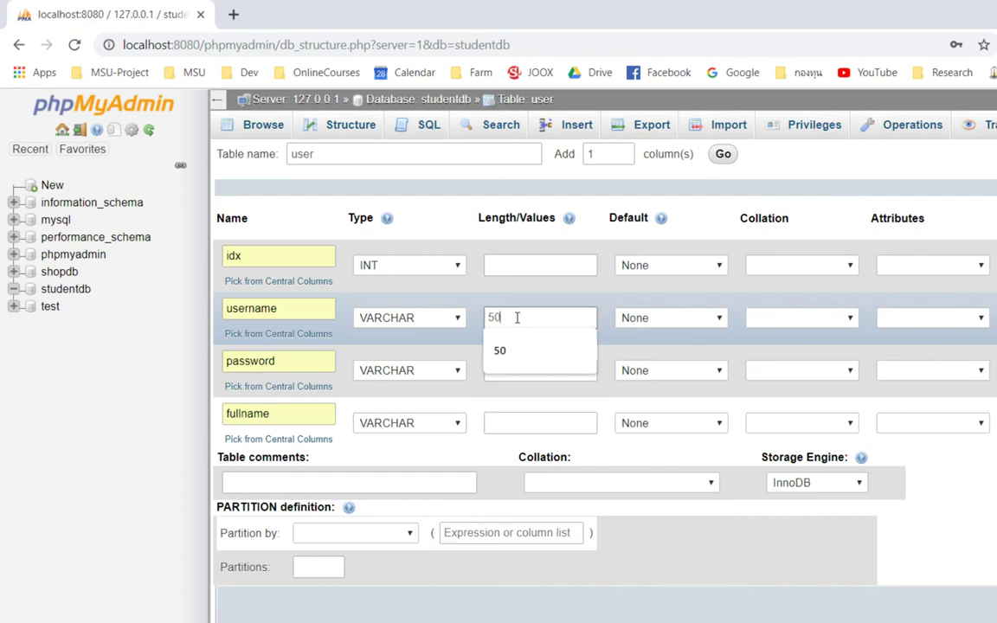
pyautogui.click(500, 353)
pyautogui.click(518, 372)
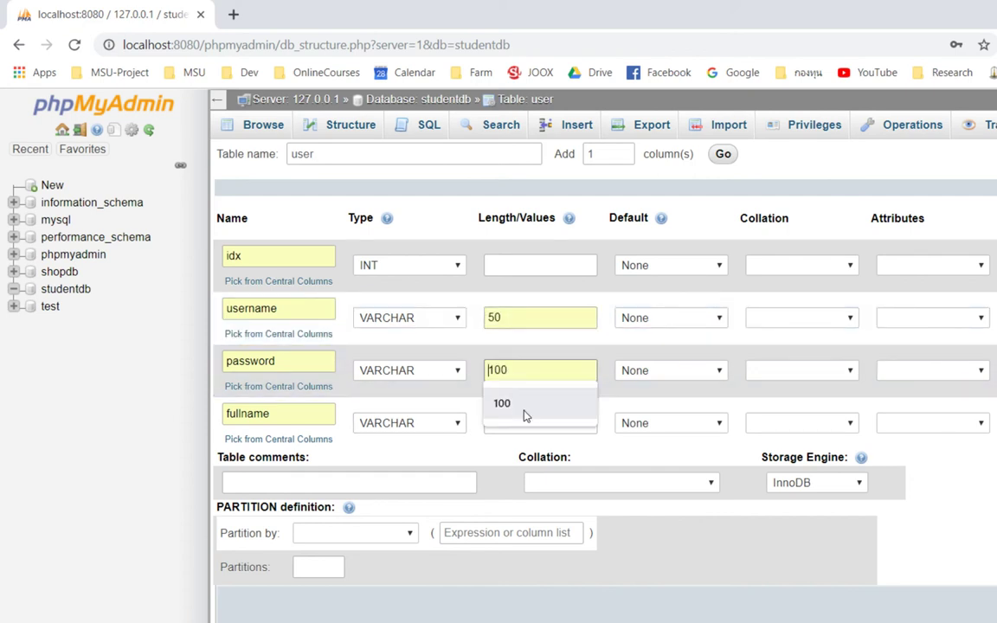
pyautogui.click(524, 414)
pyautogui.click(490, 423)
pyautogui.click(557, 457)
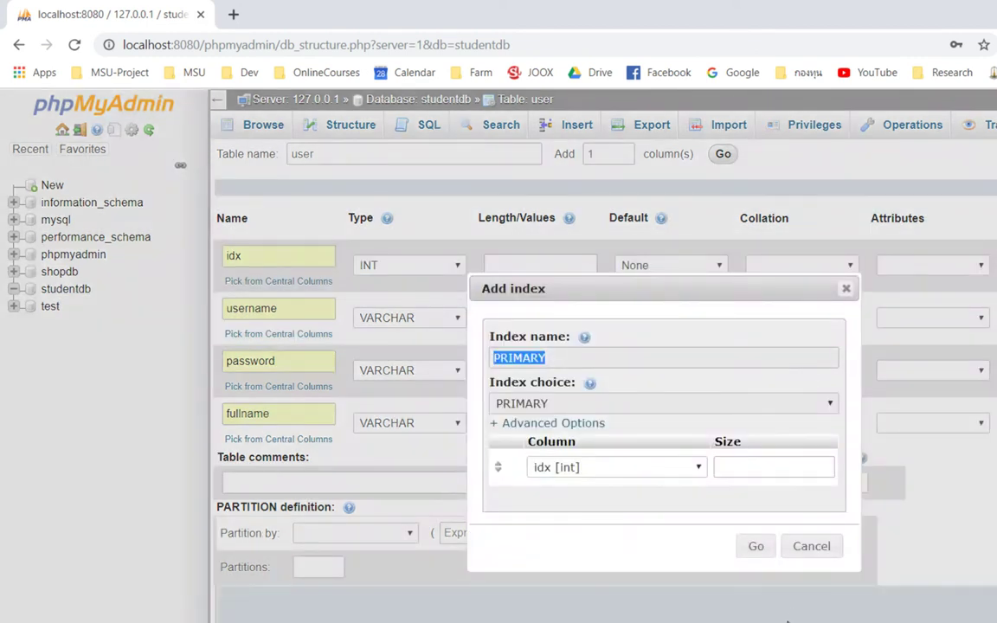
# Step: Confirm idx as the primary index, save the user table, and go to Insert
pyautogui.click(756, 546)
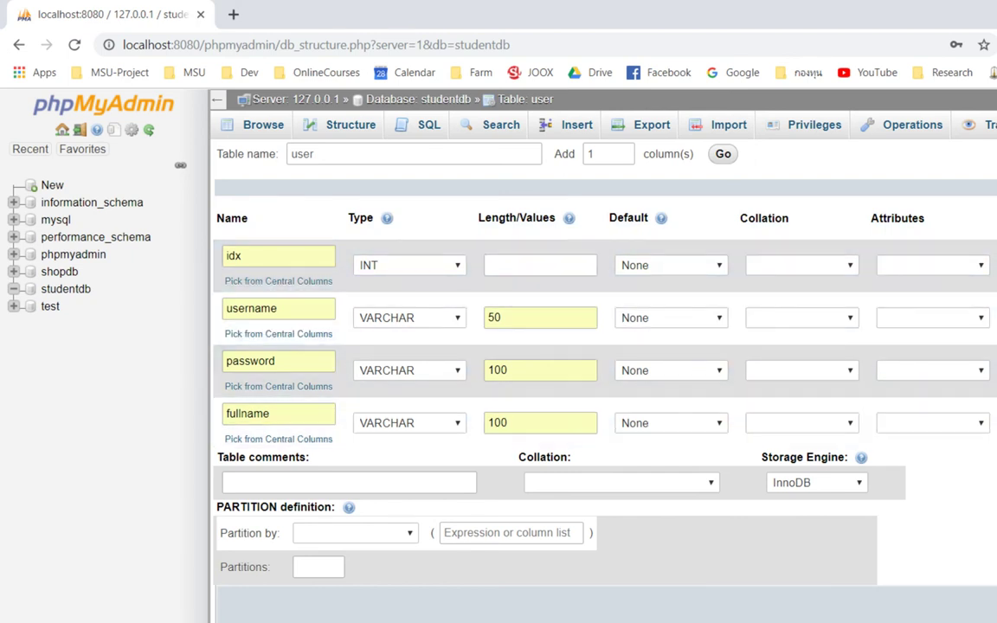
pyautogui.press('Return')
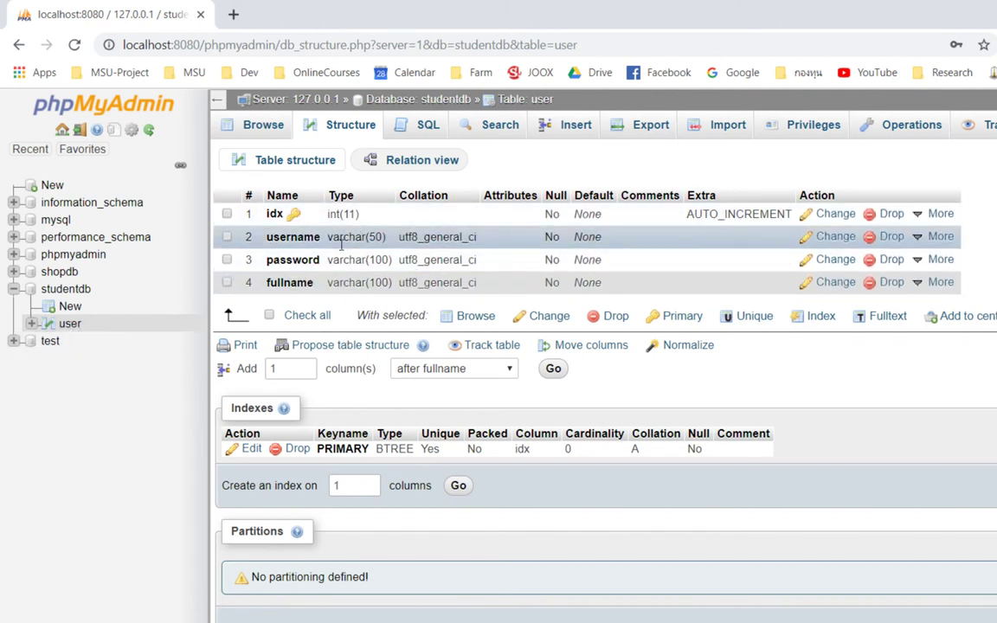
pyautogui.click(577, 126)
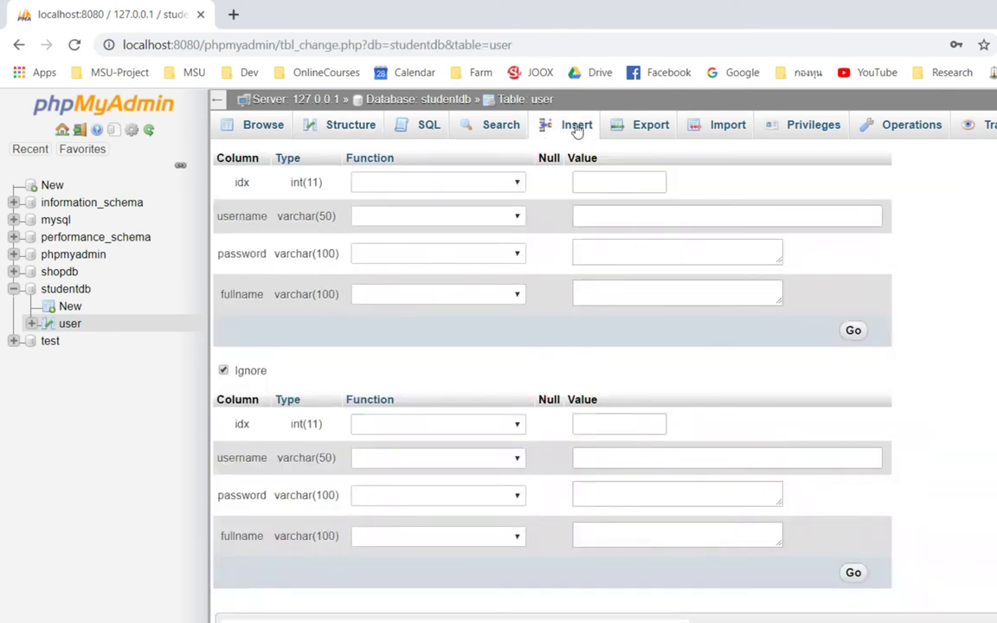
# Step: Insert a row with username admin, a password and a full name, then browse the table
pyautogui.click(628, 215)
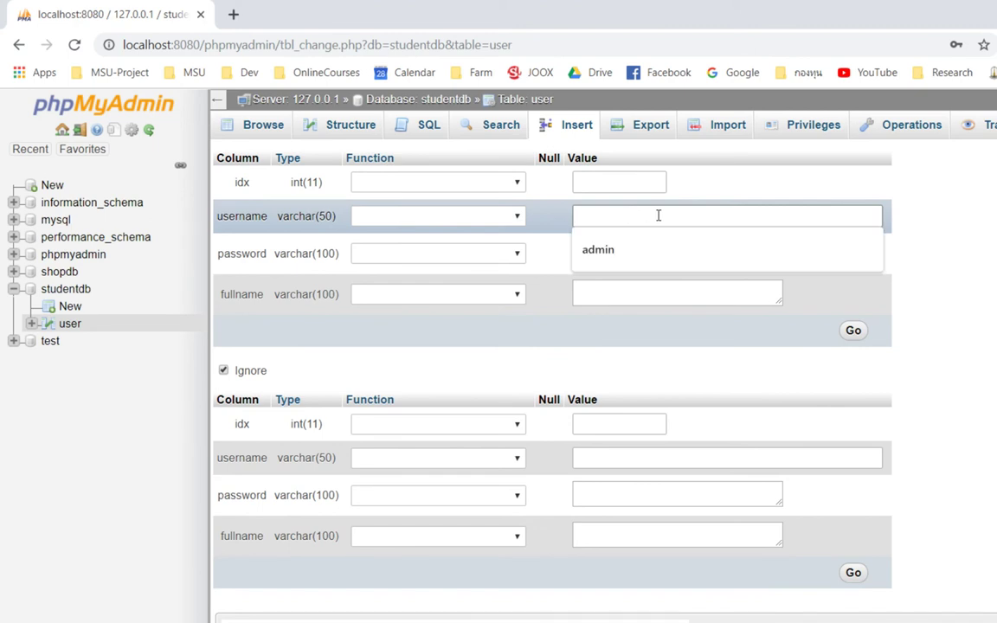
pyautogui.press('Down')
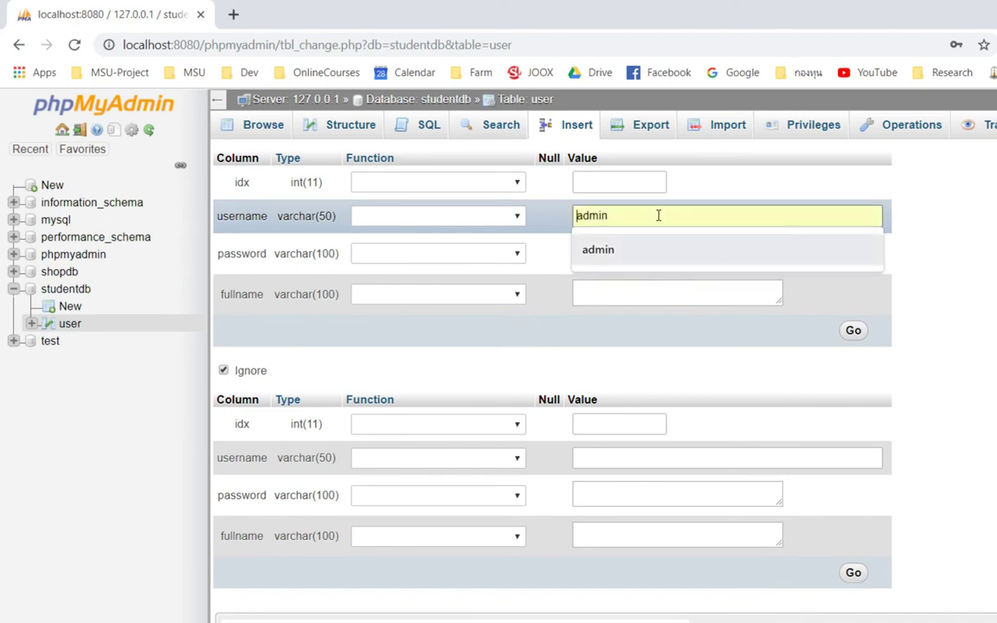
pyautogui.click(652, 264)
pyautogui.click(695, 252)
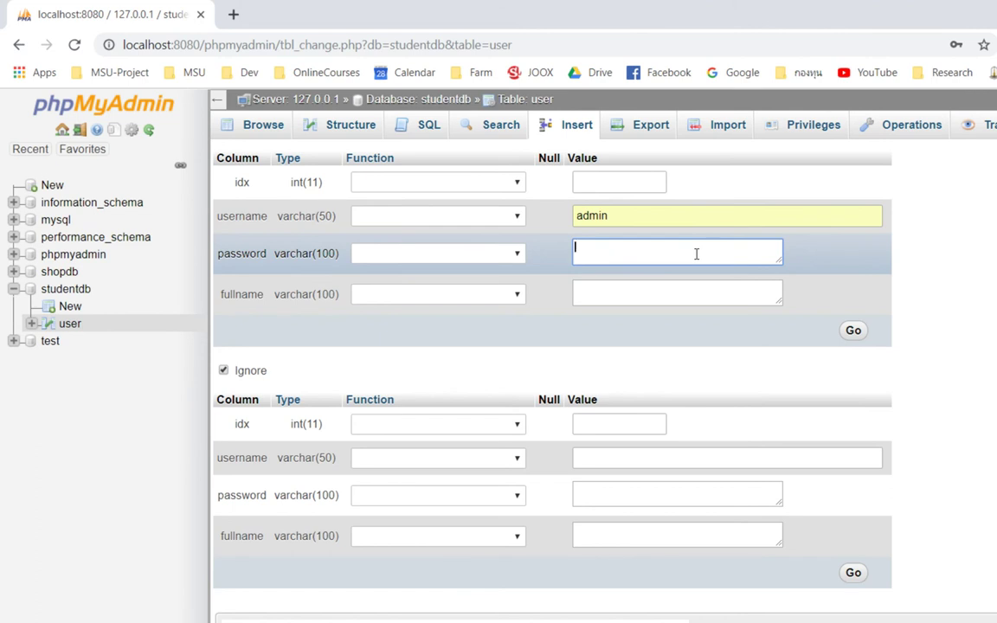
pyautogui.click(699, 287)
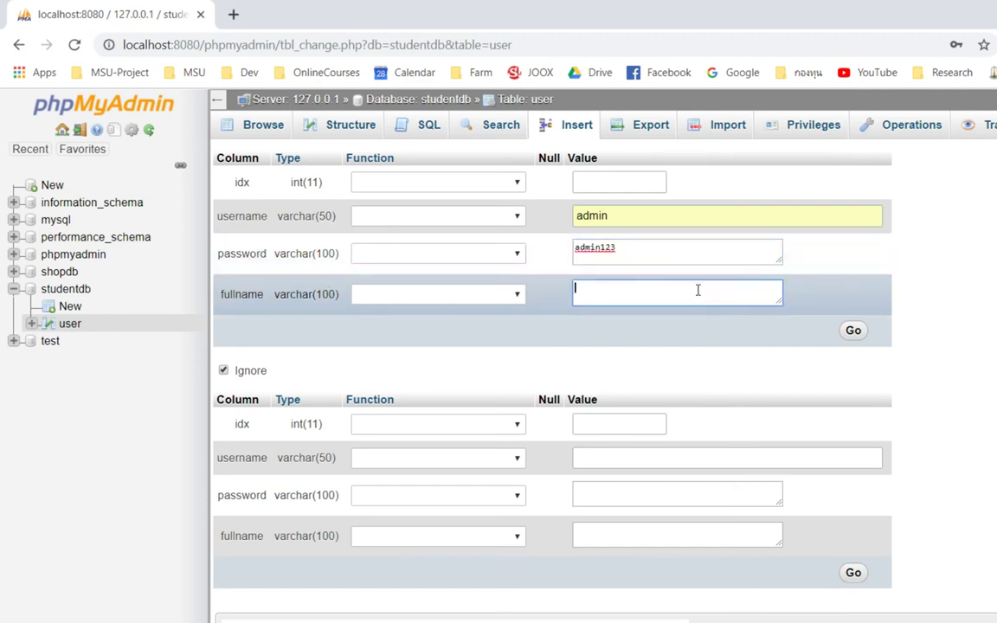
pyautogui.click(855, 332)
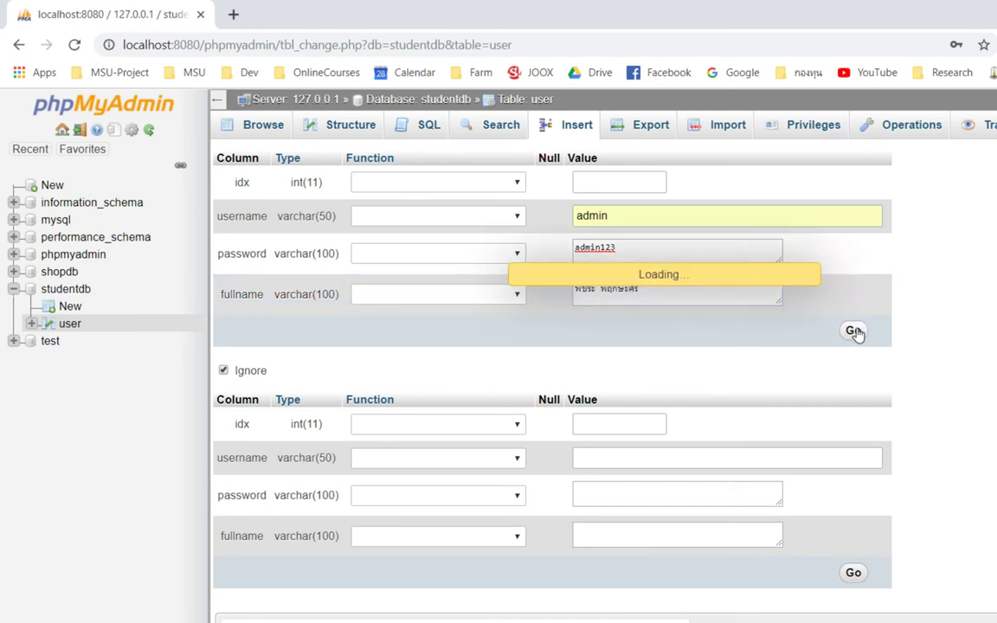
pyautogui.click(262, 128)
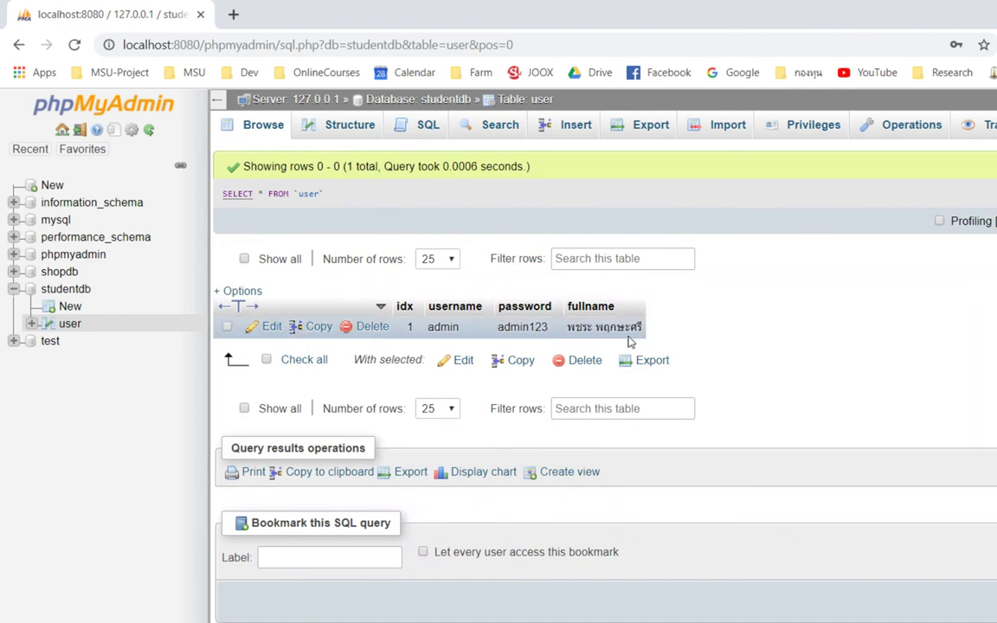
# Step: Review the user table's single row: idx 1, username admin, with its password and full name
pyautogui.moveTo(663, 327); pyautogui.dragTo(231, 325)
pyautogui.click(515, 329)
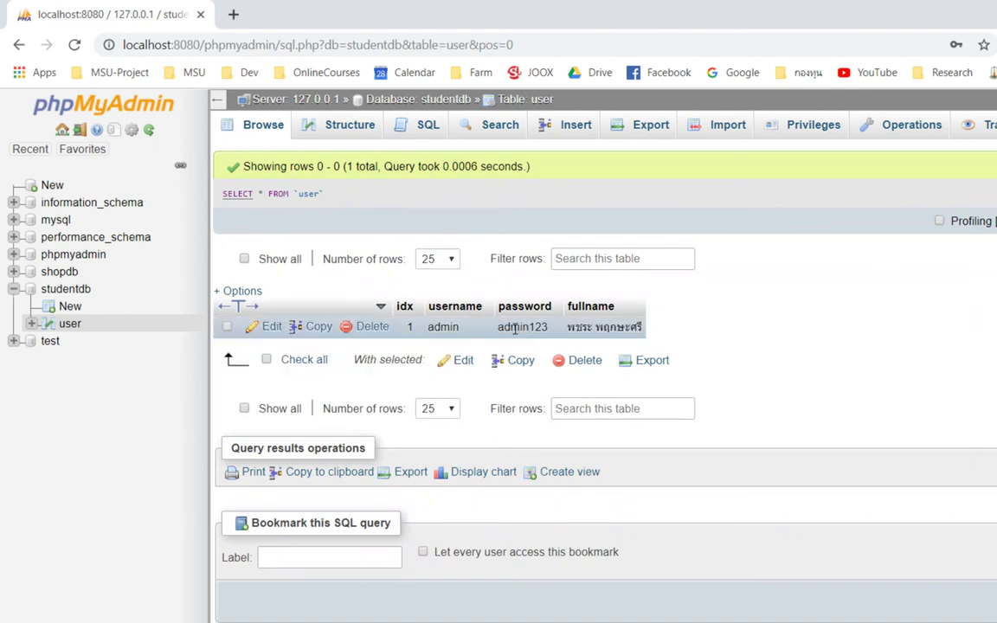